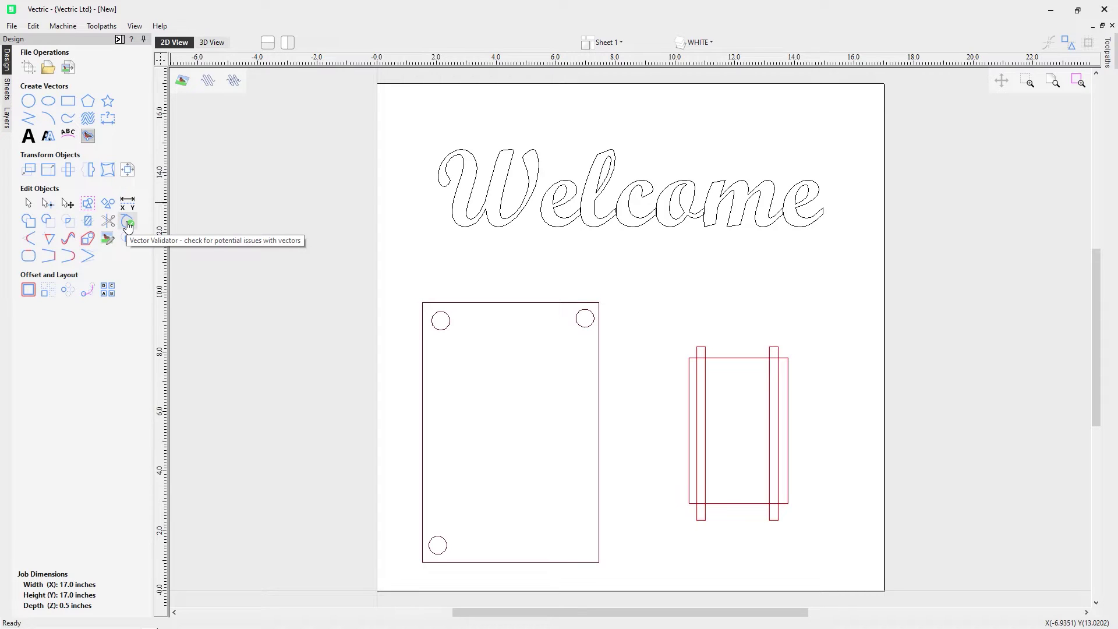
- Check the large rectangle and its three corner circles for vector issues with the Vector Validator
left_click(127, 223)
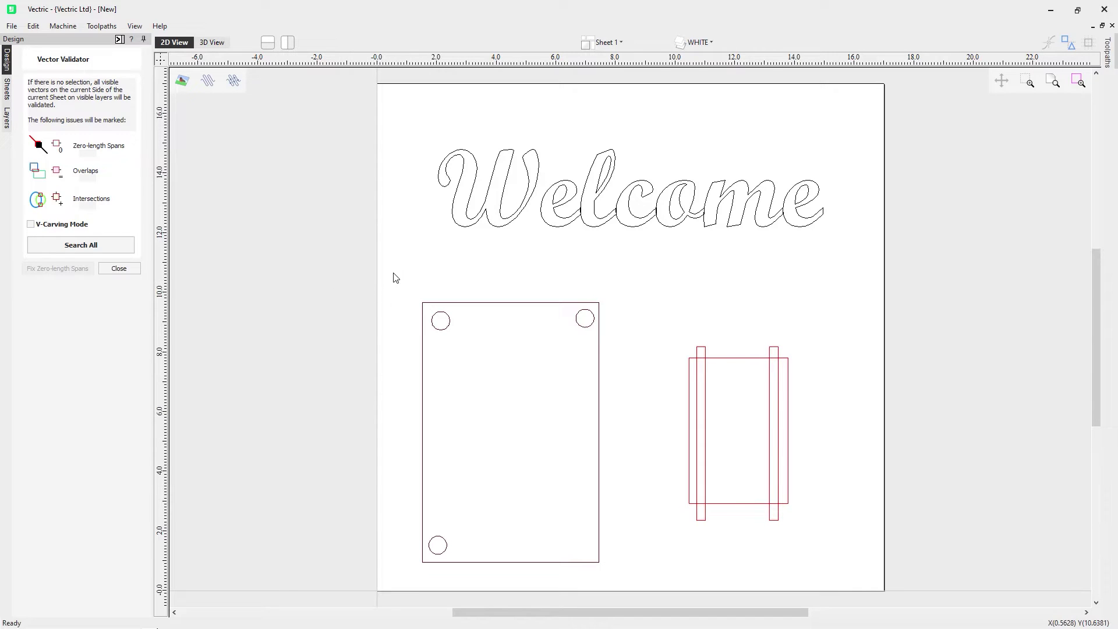
left_click_drag(392, 272, 645, 595)
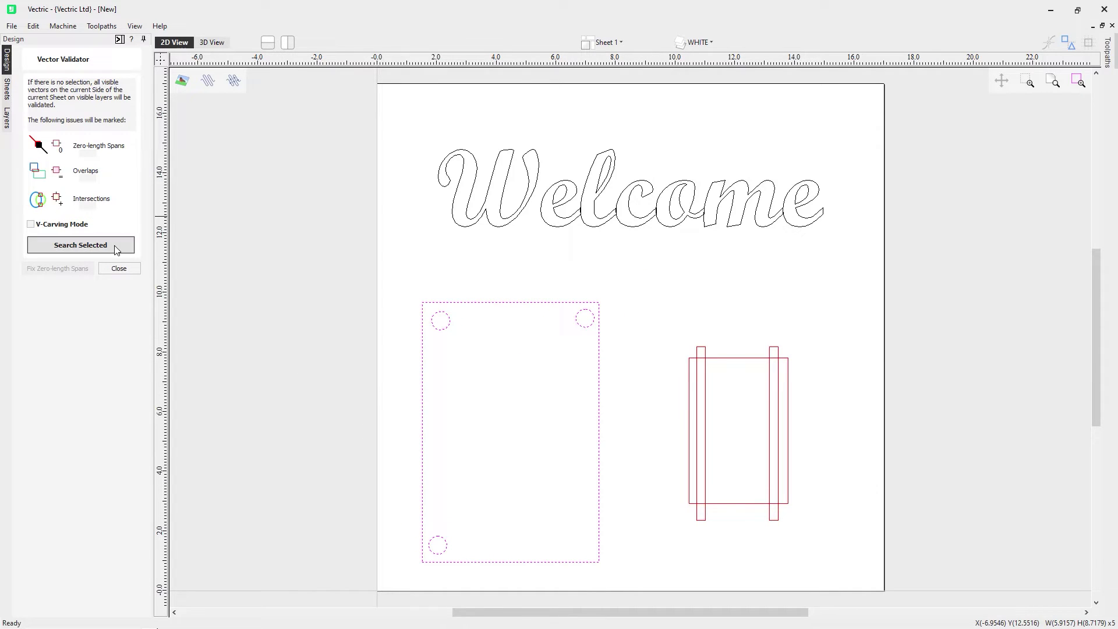
left_click(81, 245)
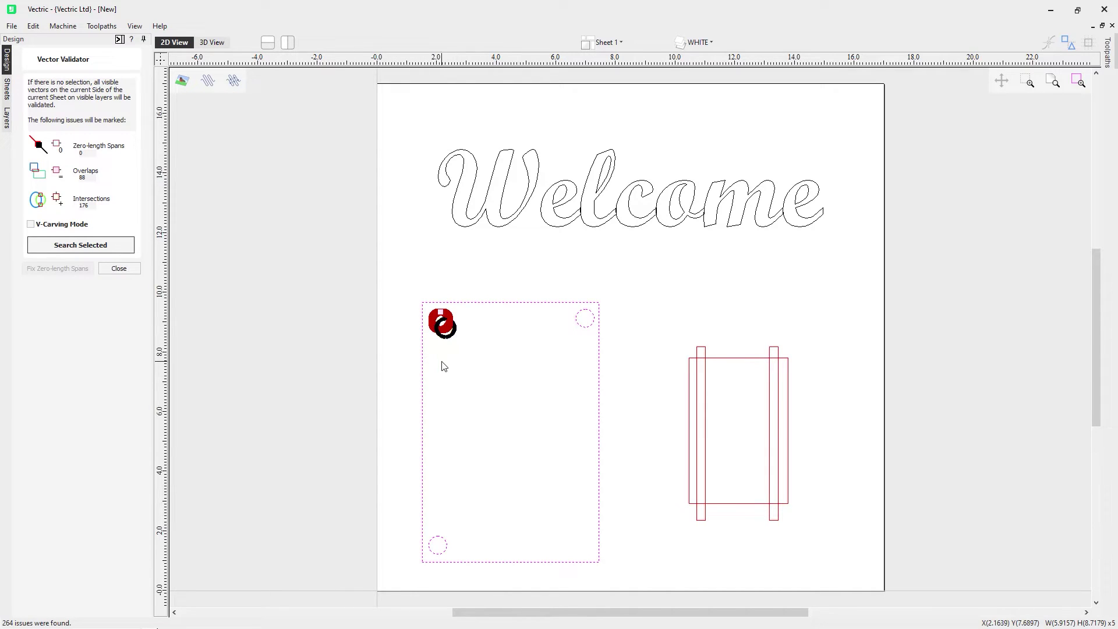
left_click(119, 268)
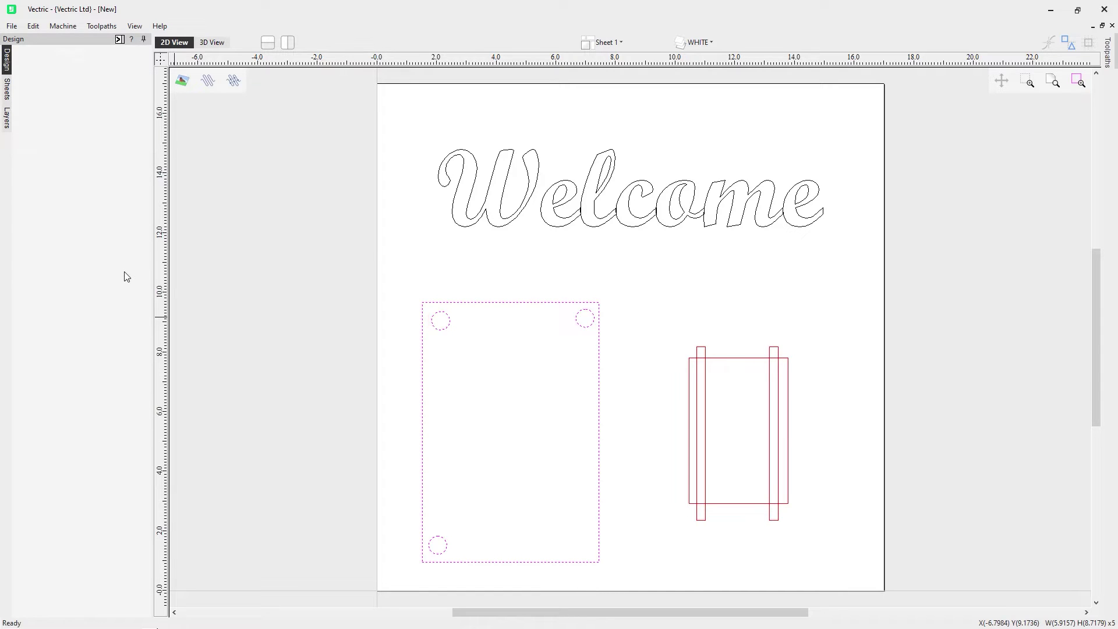
- Select all duplicate vectors to locate the stacked circle, and delete the extra circle in the large rectangle's upper-left corner
left_click(464, 339)
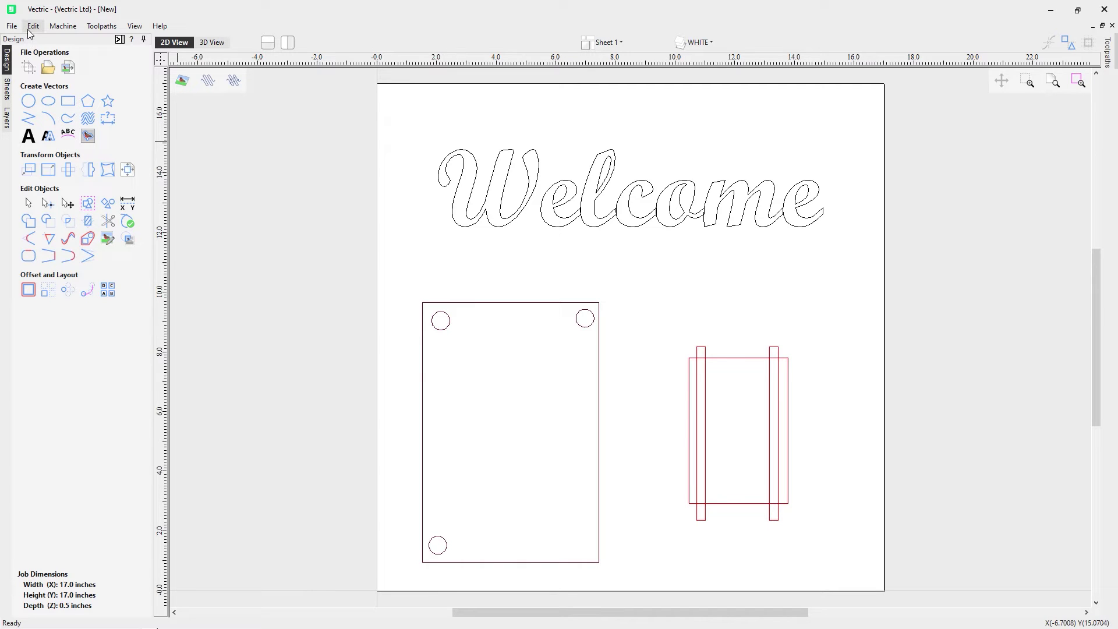
left_click(32, 26)
left_click(479, 351)
left_click_drag(476, 350, 423, 303)
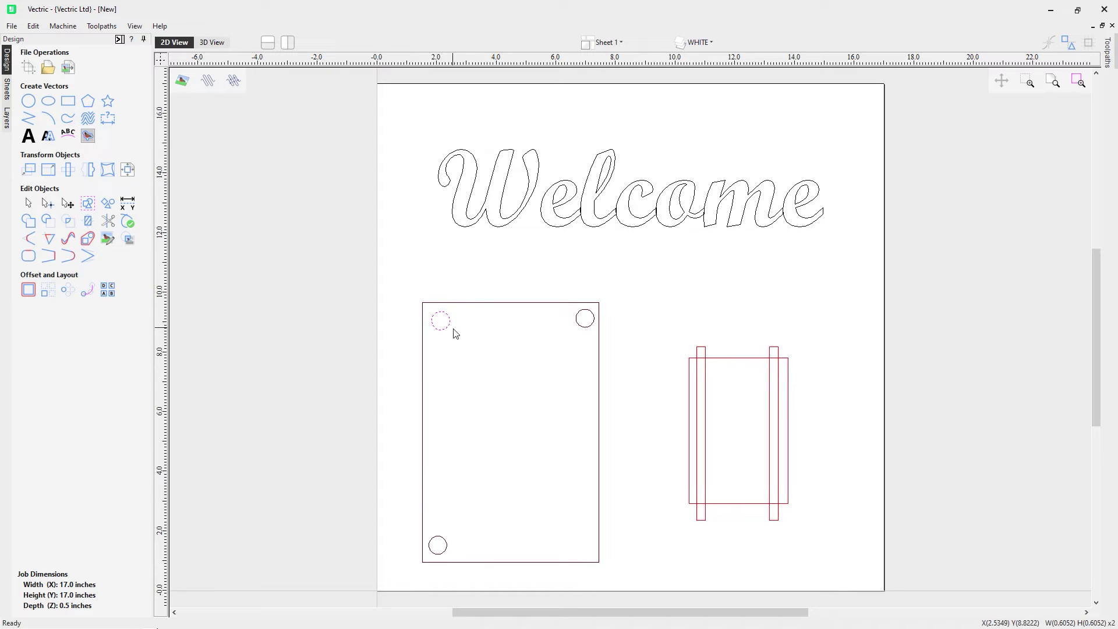
left_click(33, 26)
mouse_move(88, 121)
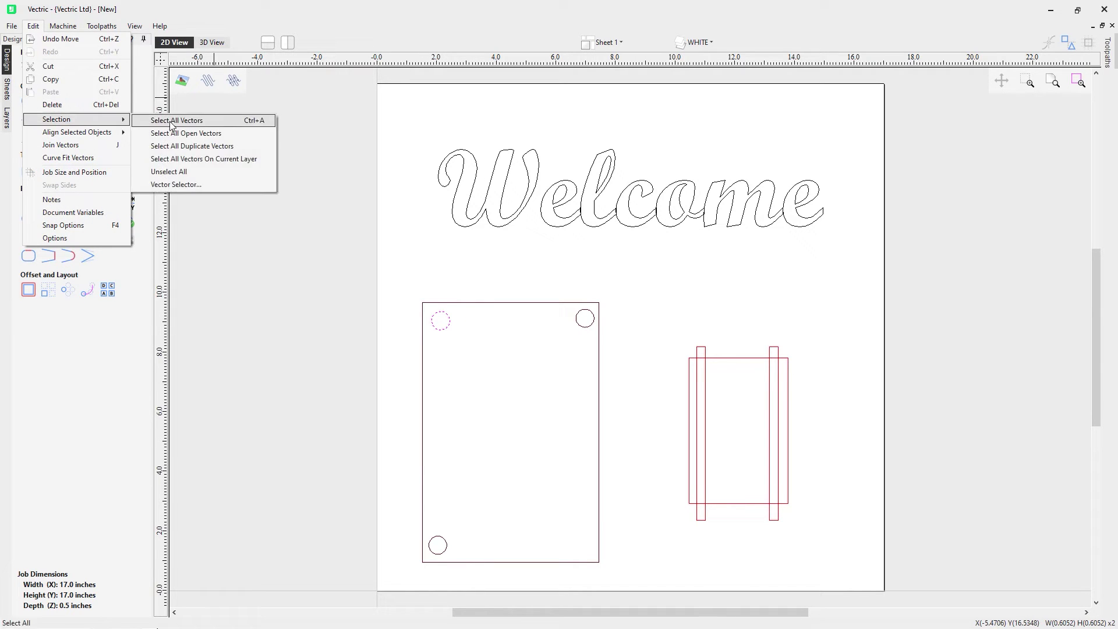
left_click(197, 149)
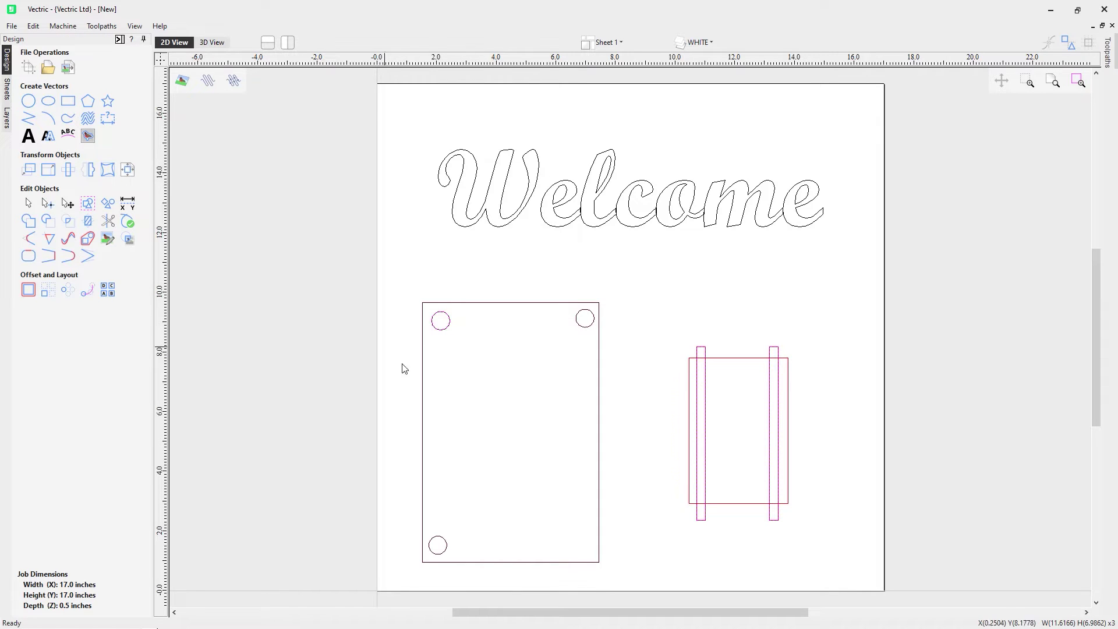
scroll(440, 332, "up", 3)
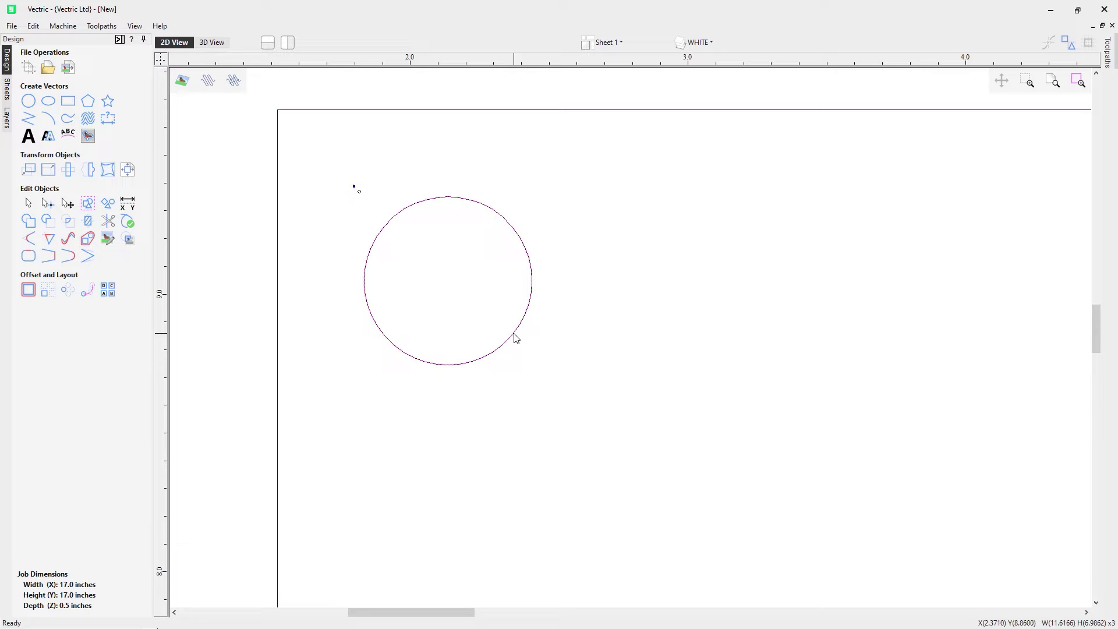
scroll(514, 336, "down", 4)
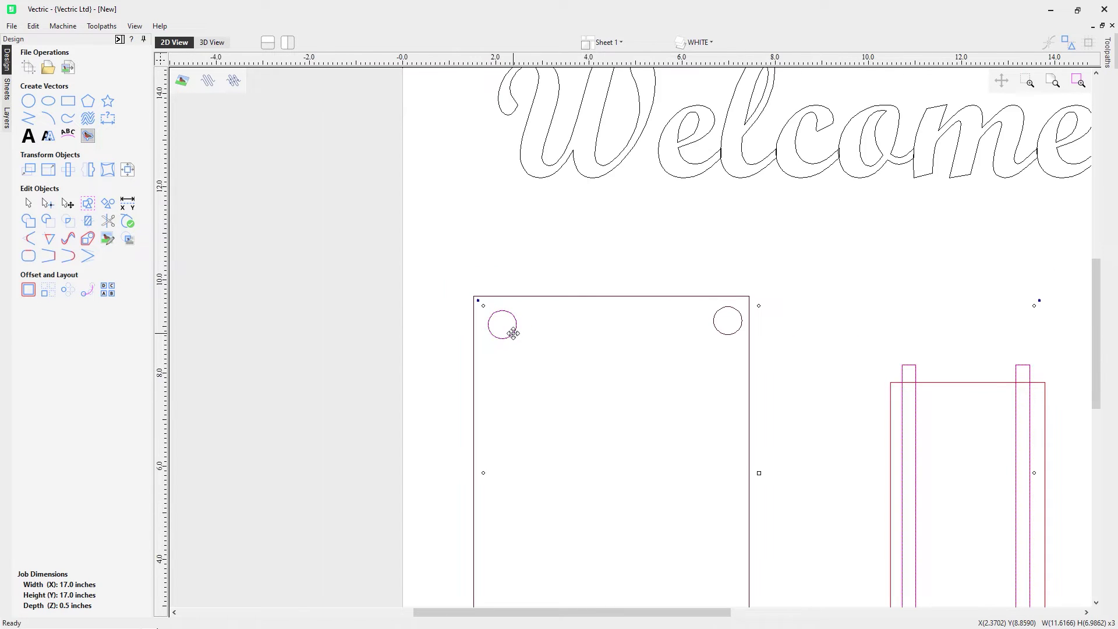
scroll(514, 331, "up", 3)
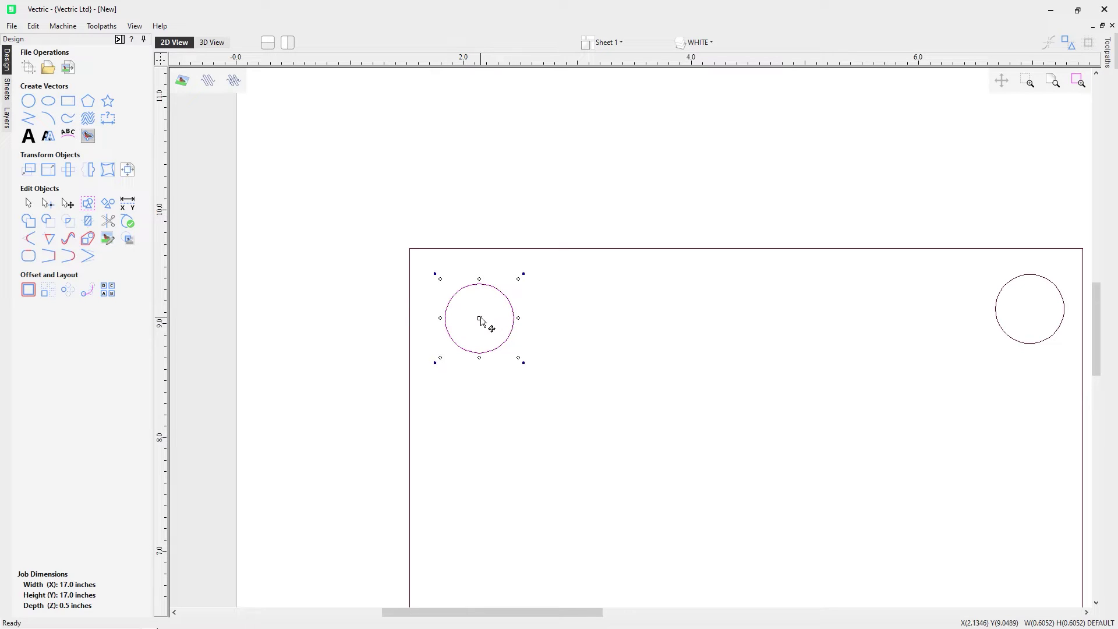
left_click_drag(480, 318, 572, 324)
key("Delete")
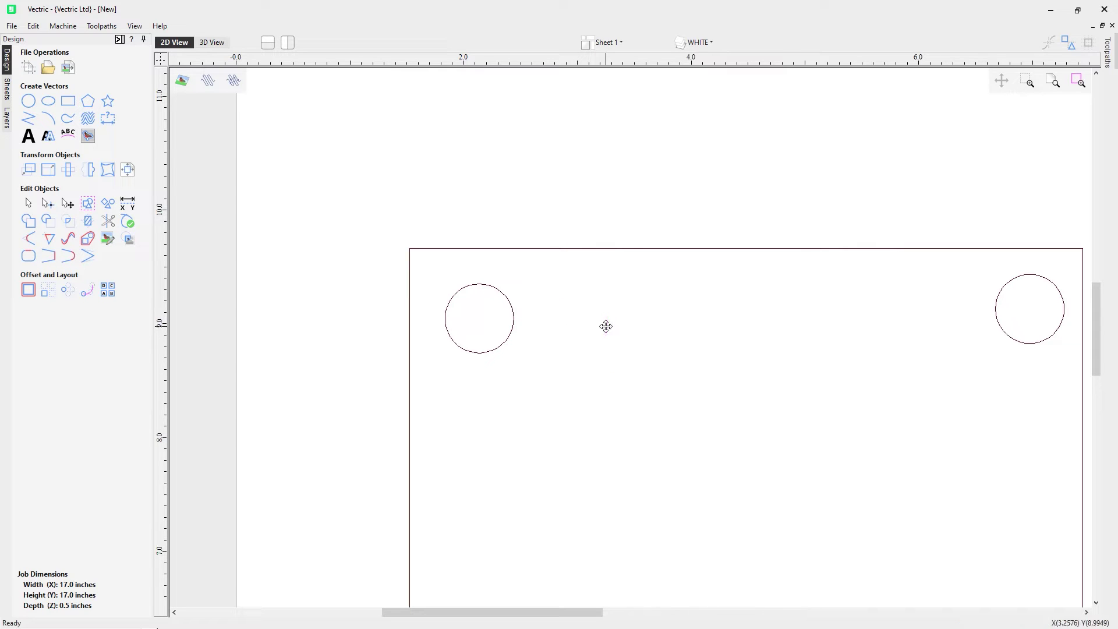
- Run the Vector Validator again on the large rectangle and its three circles
scroll(606, 331, "down", 5)
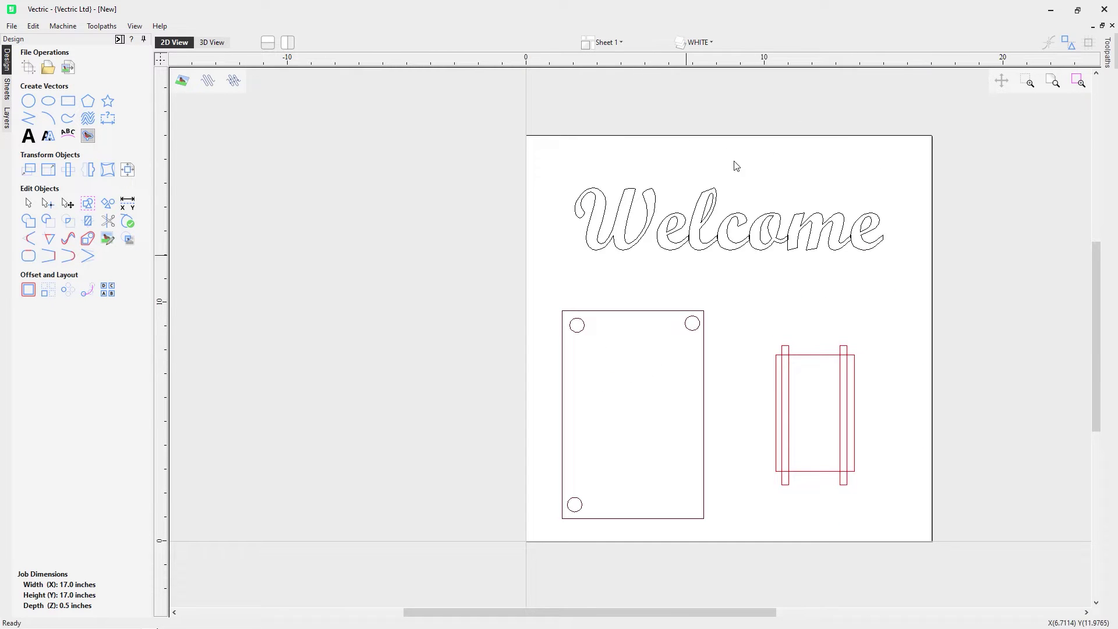
left_click(1053, 81)
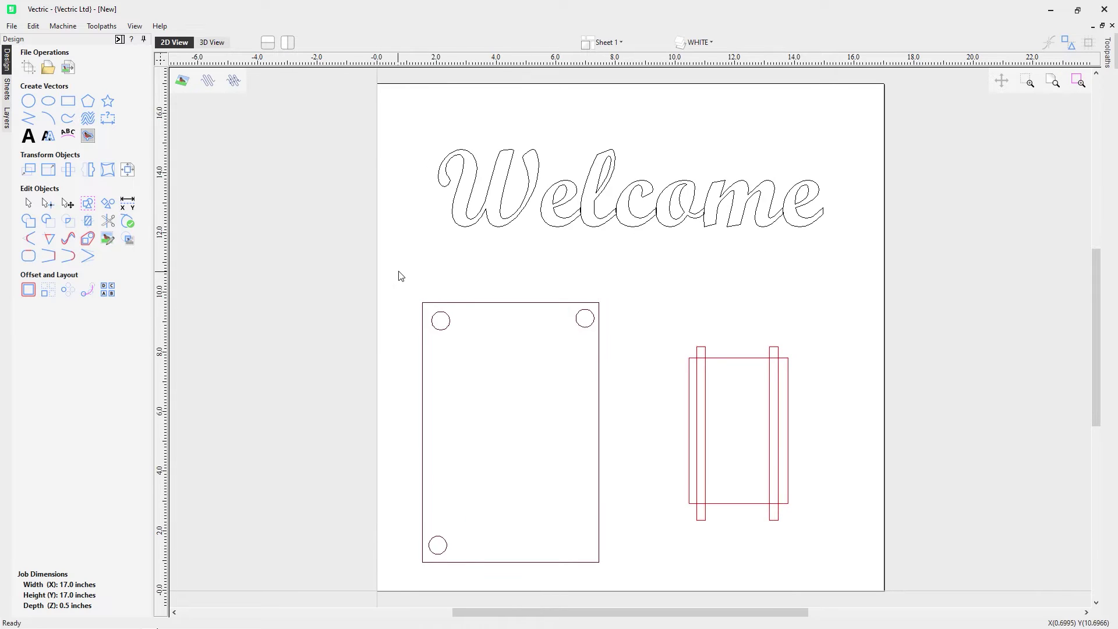
left_click(127, 223)
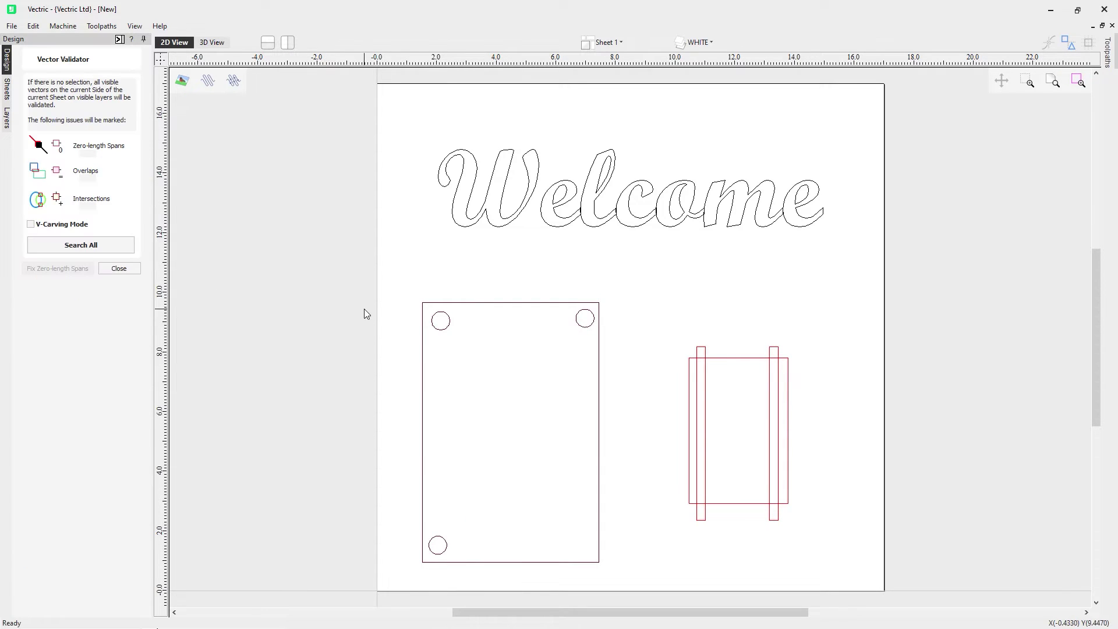
left_click_drag(393, 274, 629, 590)
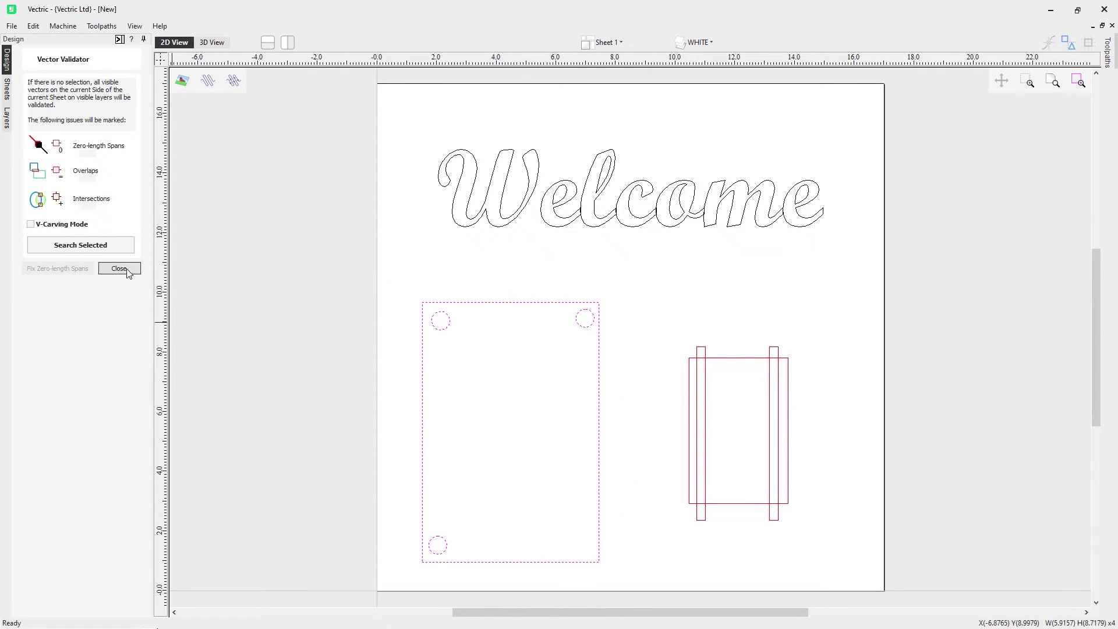
left_click(116, 245)
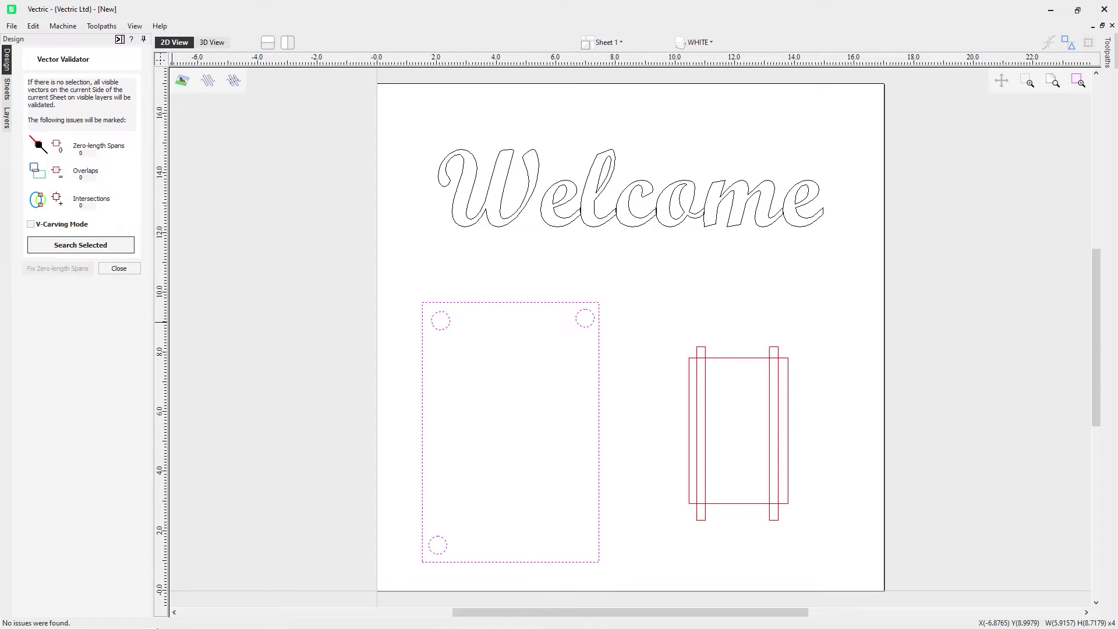
- Validate the smaller rectangle and its two crossing vertical strips, and examine the marked overlaps and intersections
left_click(486, 342)
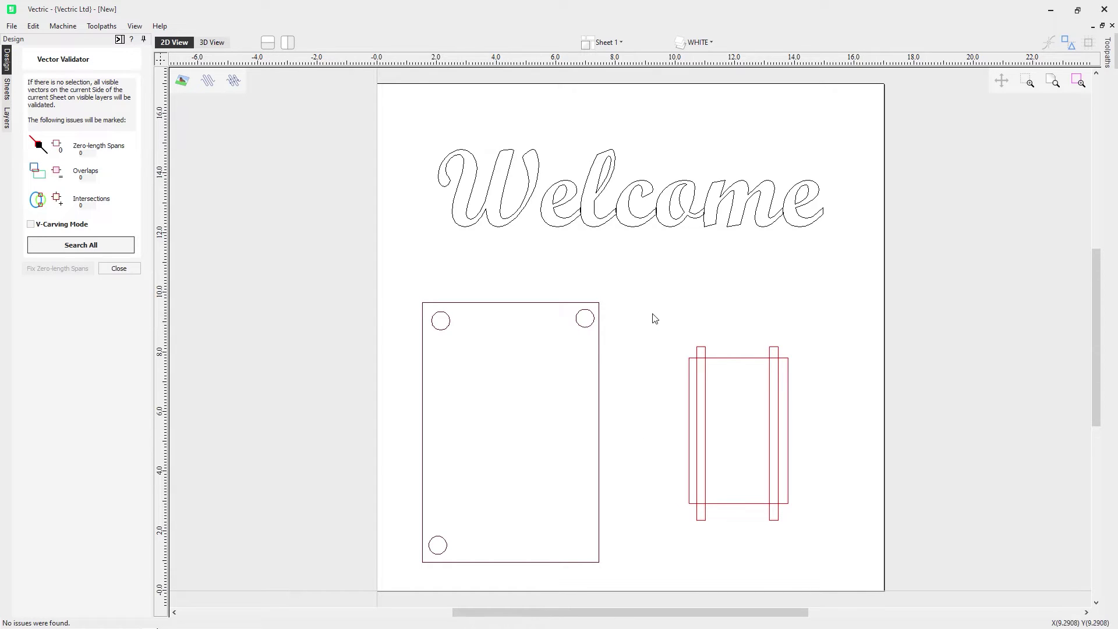
left_click_drag(655, 329, 827, 566)
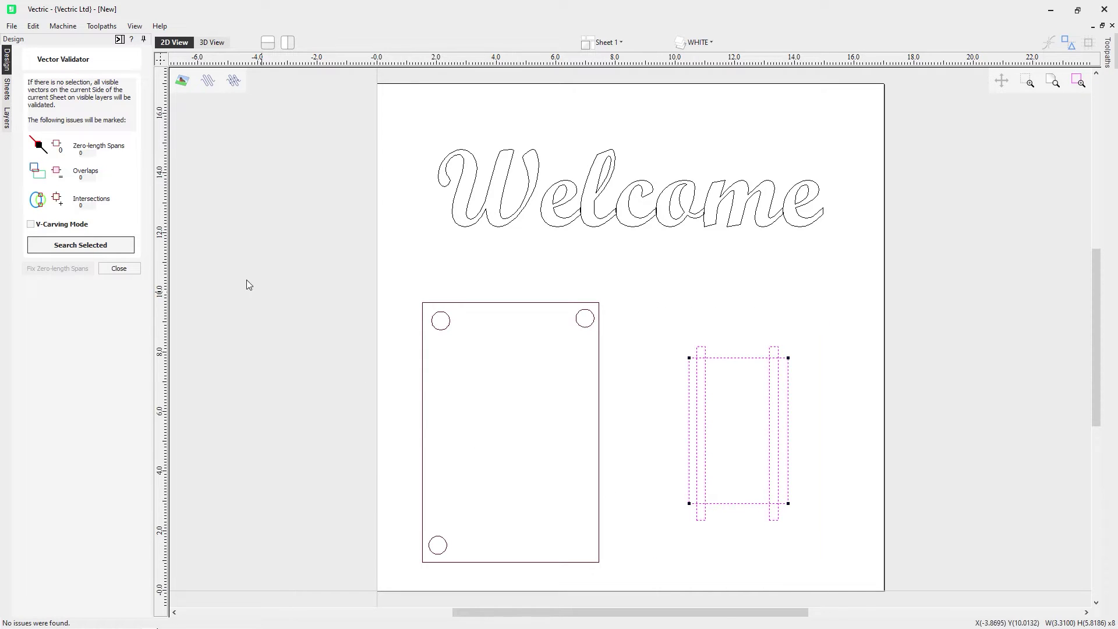
left_click(88, 247)
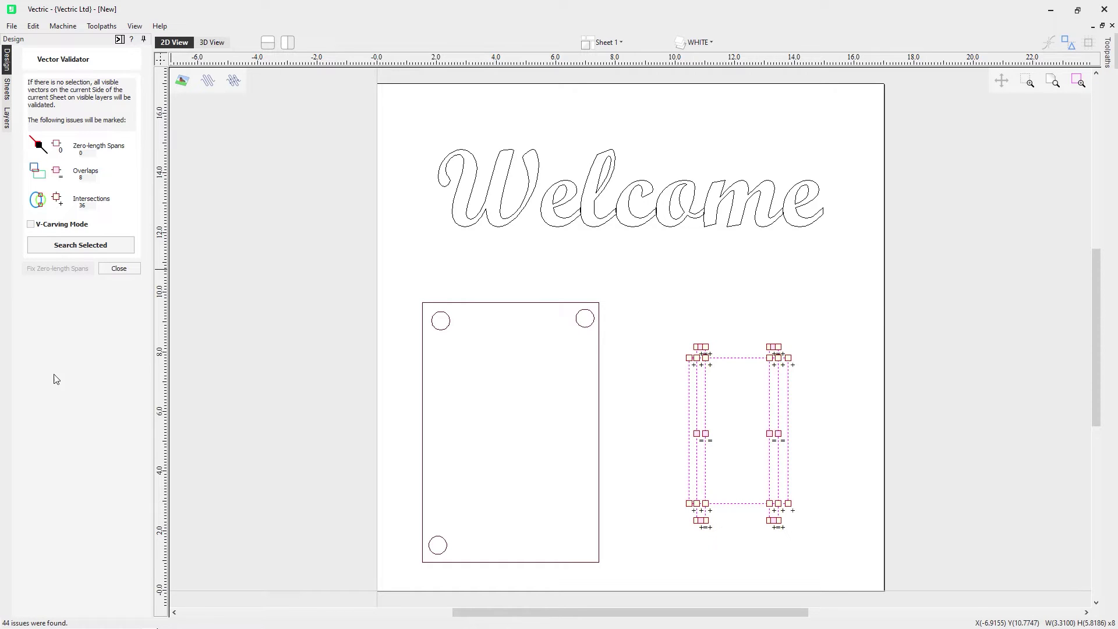
scroll(834, 383, "up", 3)
scroll(786, 387, "up", 1)
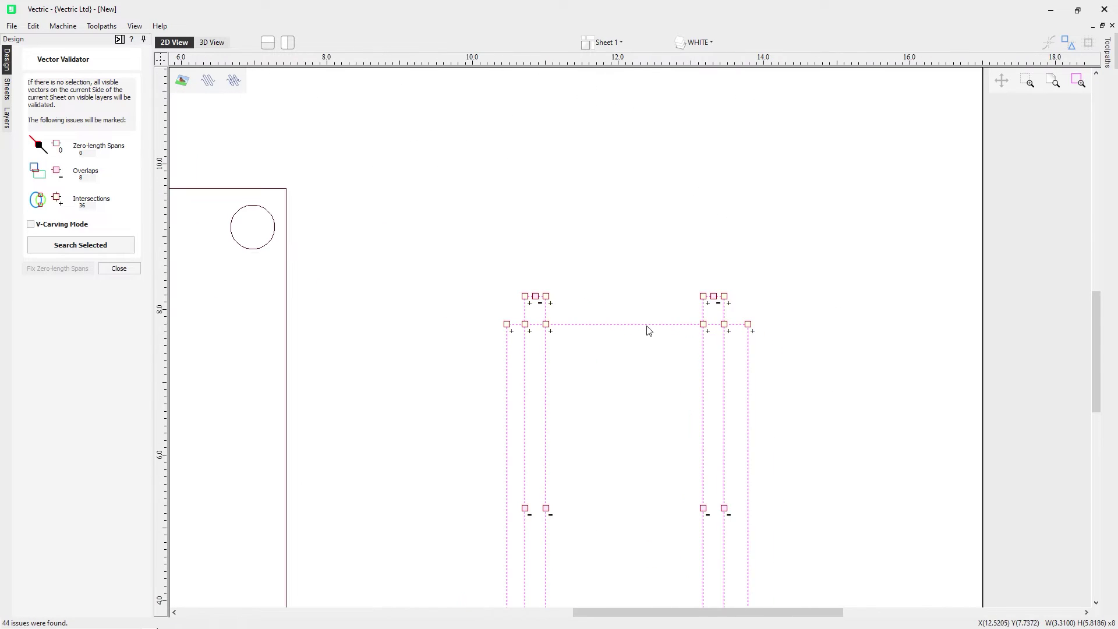
scroll(649, 326, "up", 2)
scroll(458, 283, "up", 2)
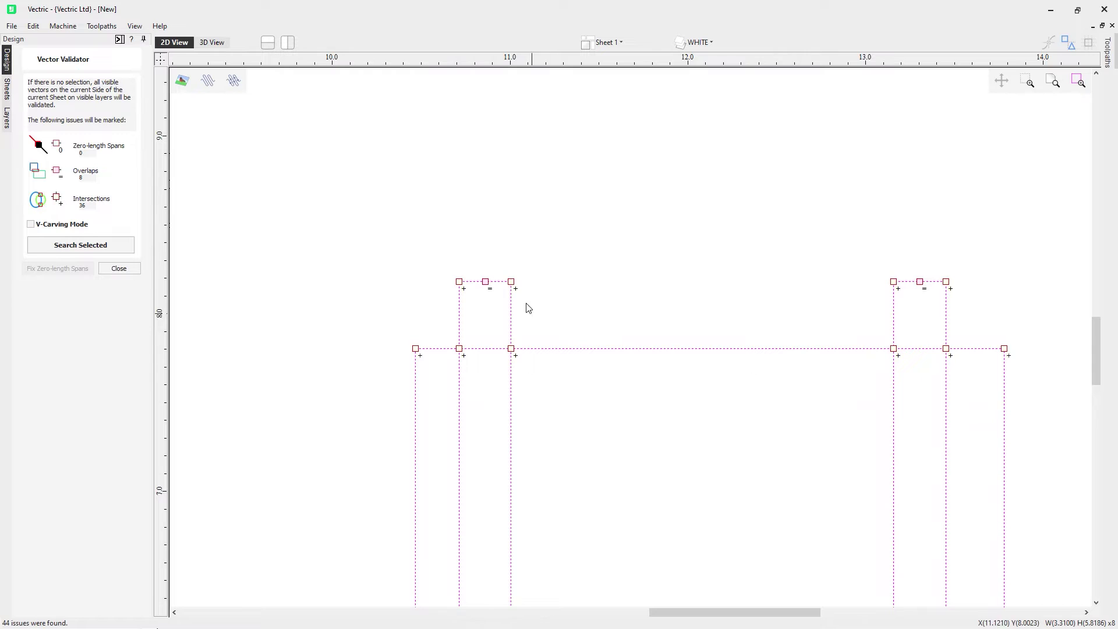
scroll(522, 285, "up", 1)
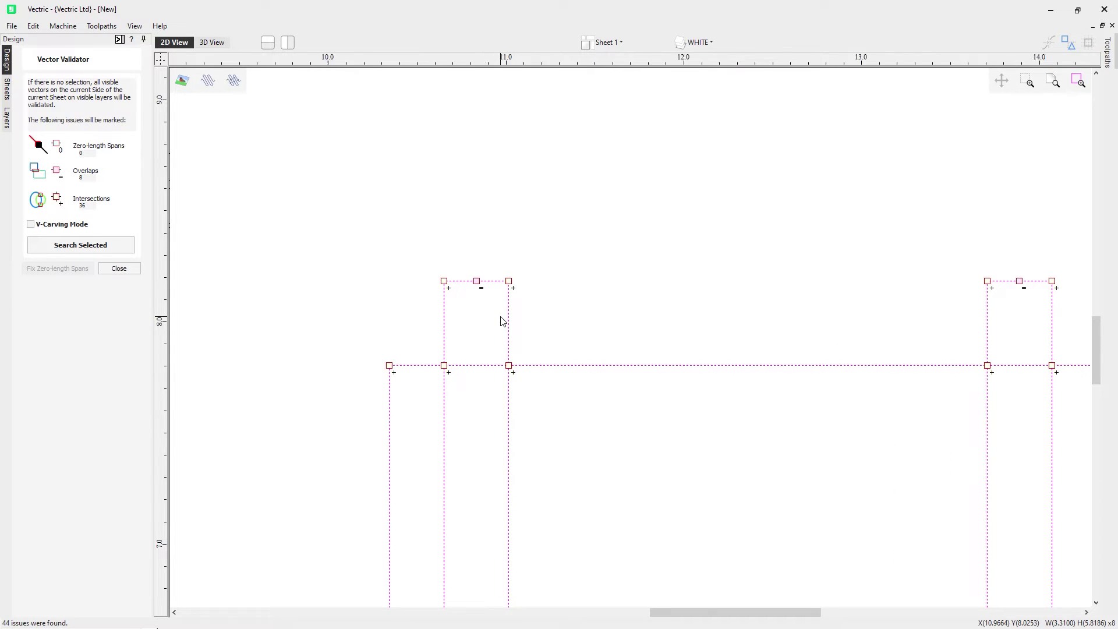
scroll(501, 321, "down", 5)
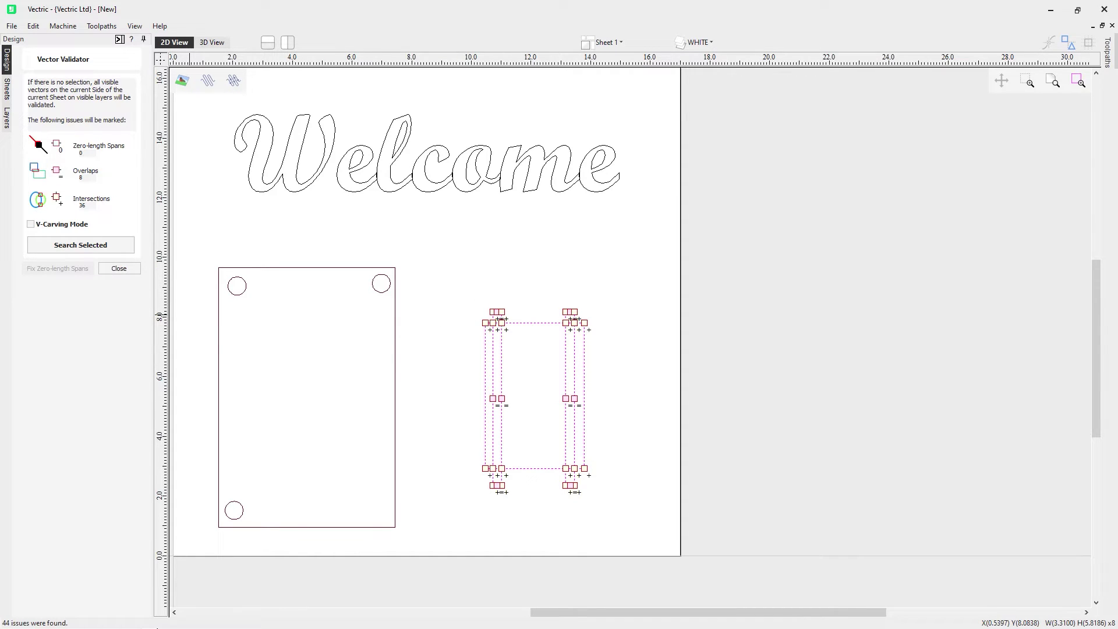
left_click(120, 269)
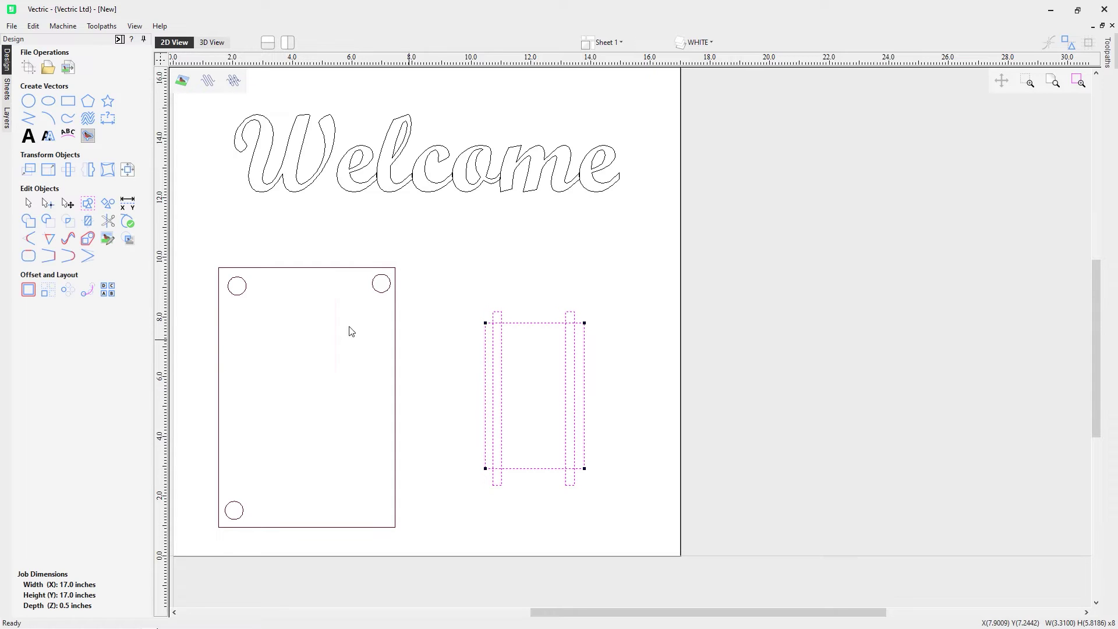
- Select all open vectors in the drawing
left_click(33, 25)
mouse_move(84, 120)
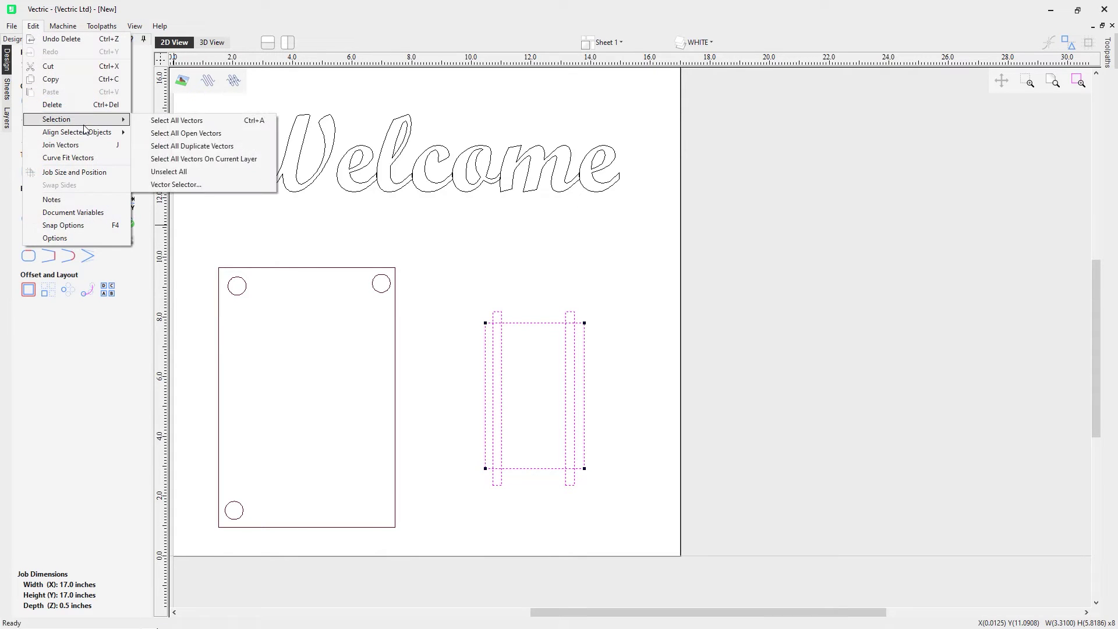
left_click(207, 133)
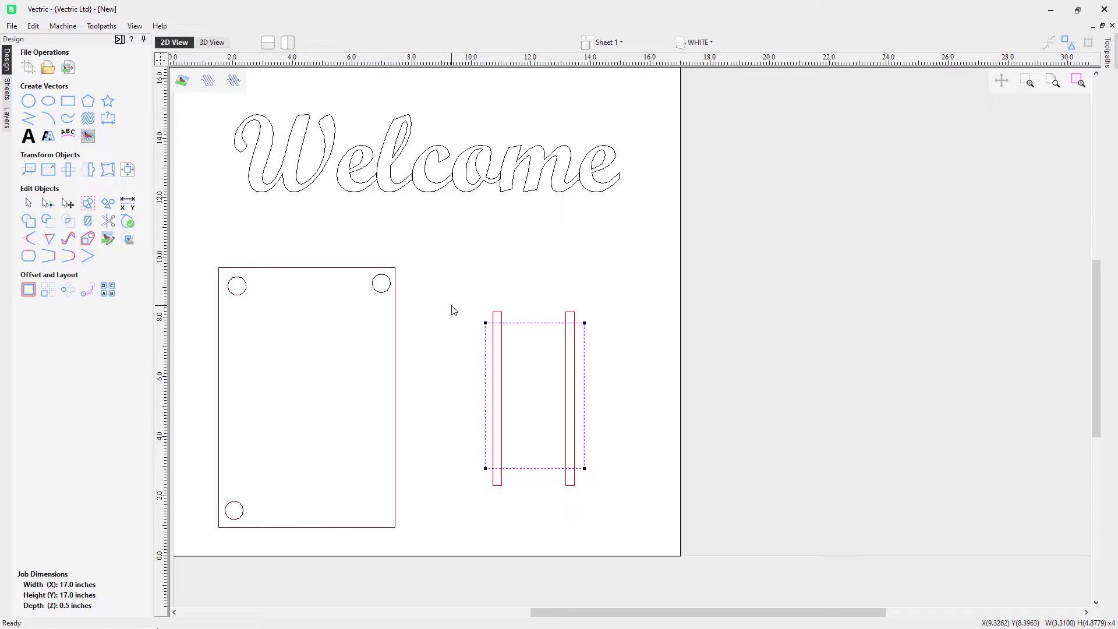
- Select all duplicate vectors among the smaller rectangle and its two vertical strips
left_click_drag(442, 283, 620, 500)
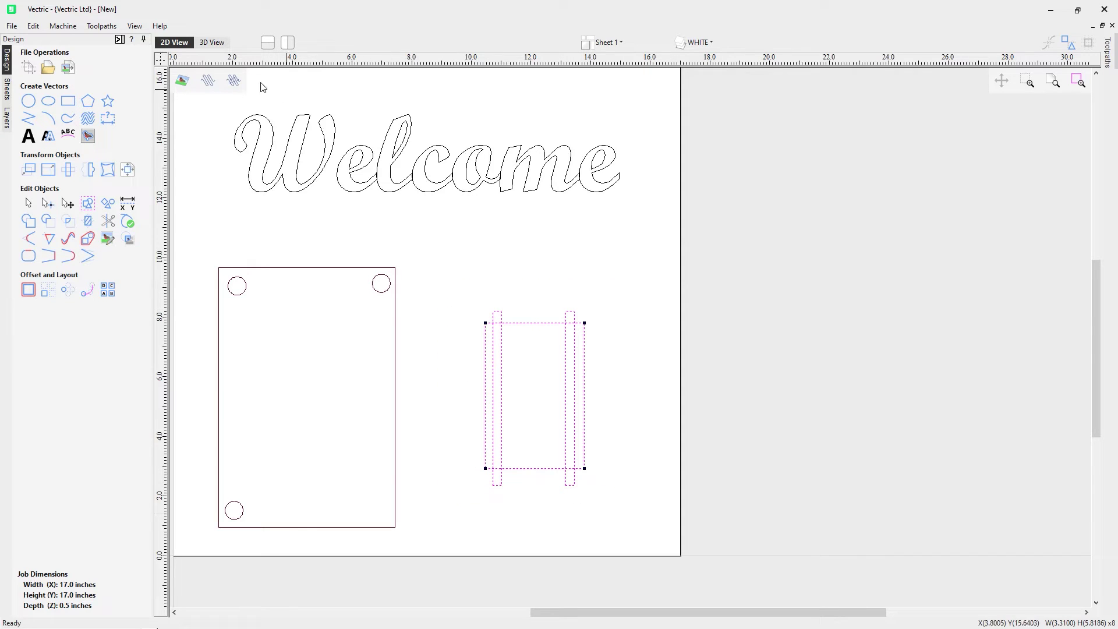
left_click(30, 26)
mouse_move(99, 119)
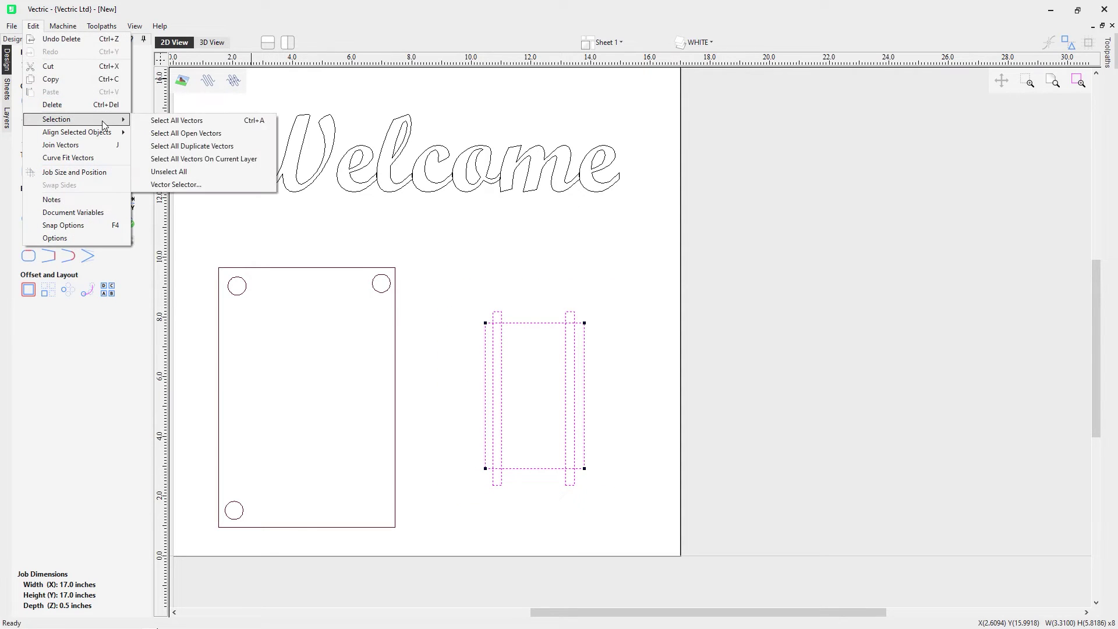
left_click(223, 146)
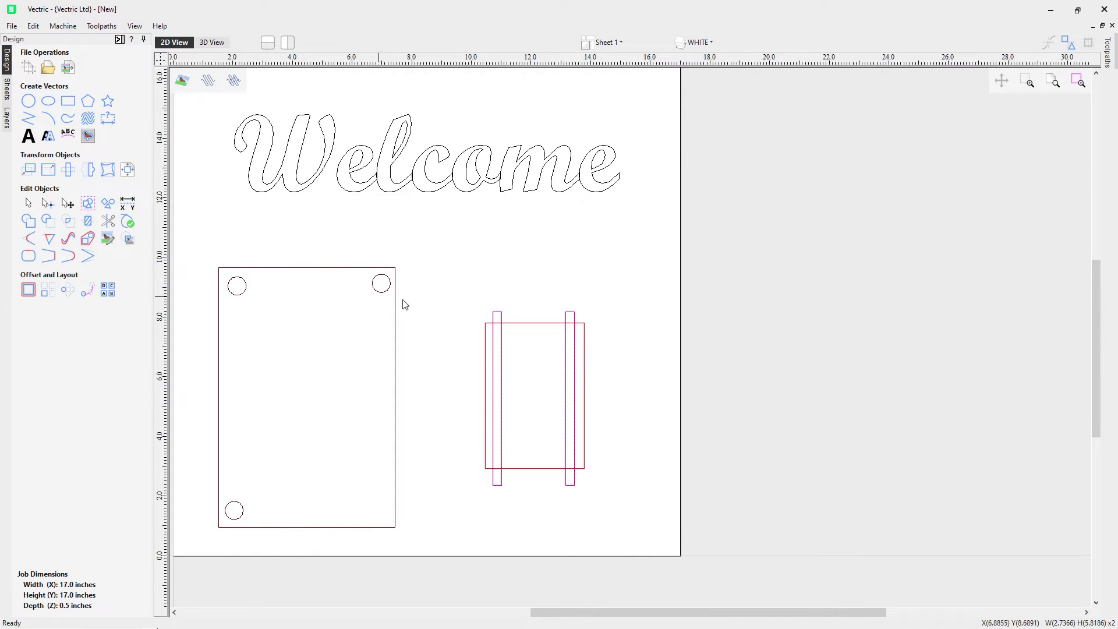
- Move the selected duplicate strips to a new layer named Duplicates with a dark blue drawing color
scroll(533, 349, "up", 3)
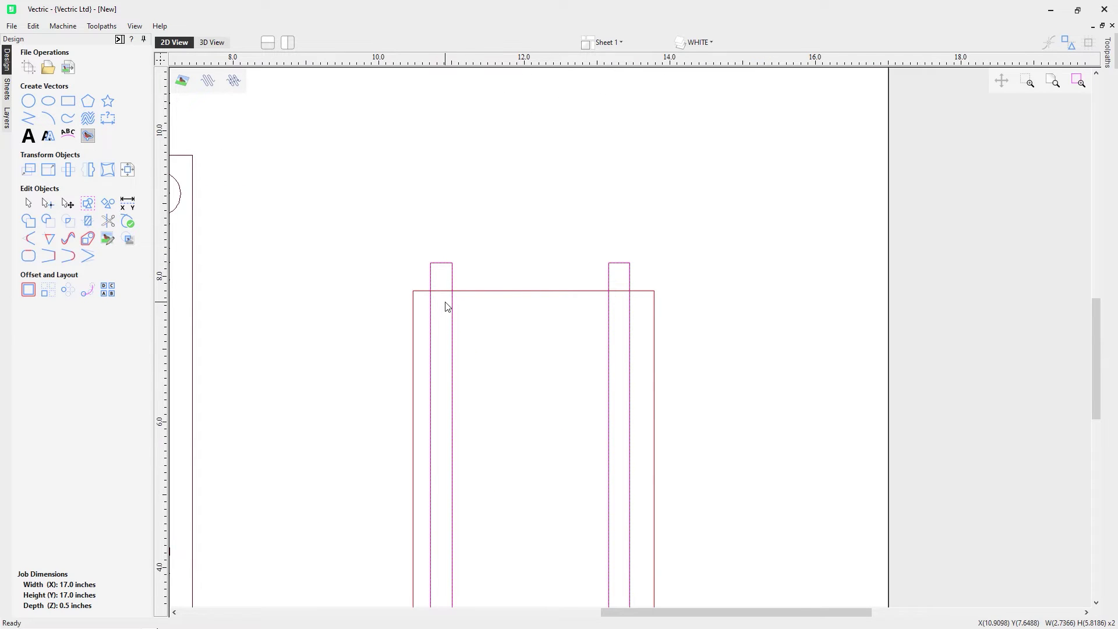
scroll(447, 307, "down", 2)
scroll(461, 309, "up", 2)
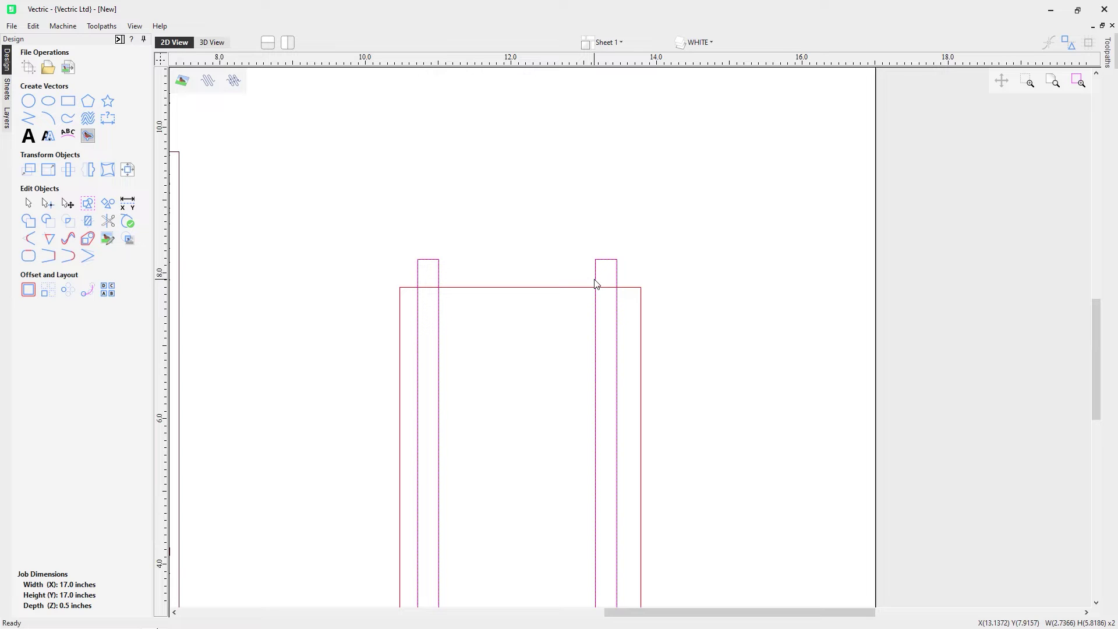
scroll(595, 284, "down", 2)
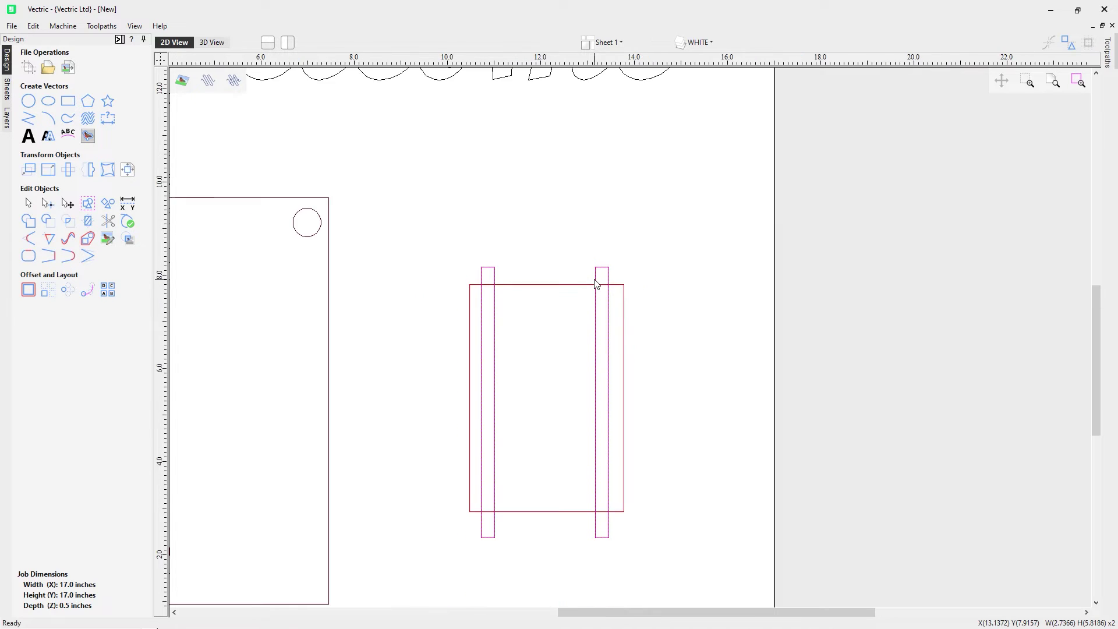
scroll(595, 284, "down", 2)
scroll(595, 284, "up", 1)
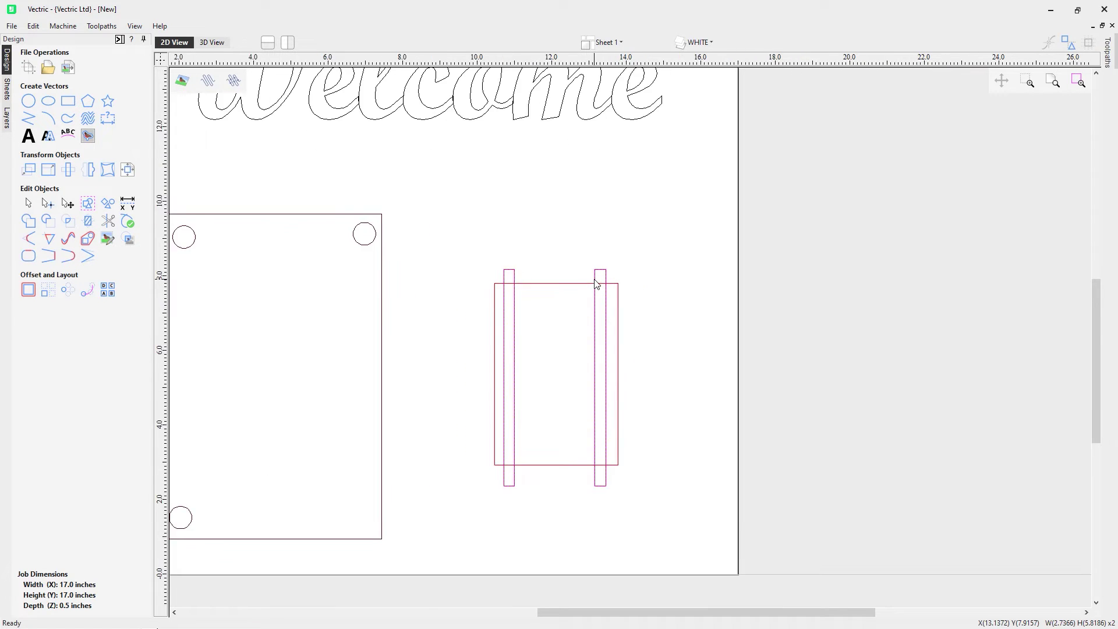
right_click(595, 283)
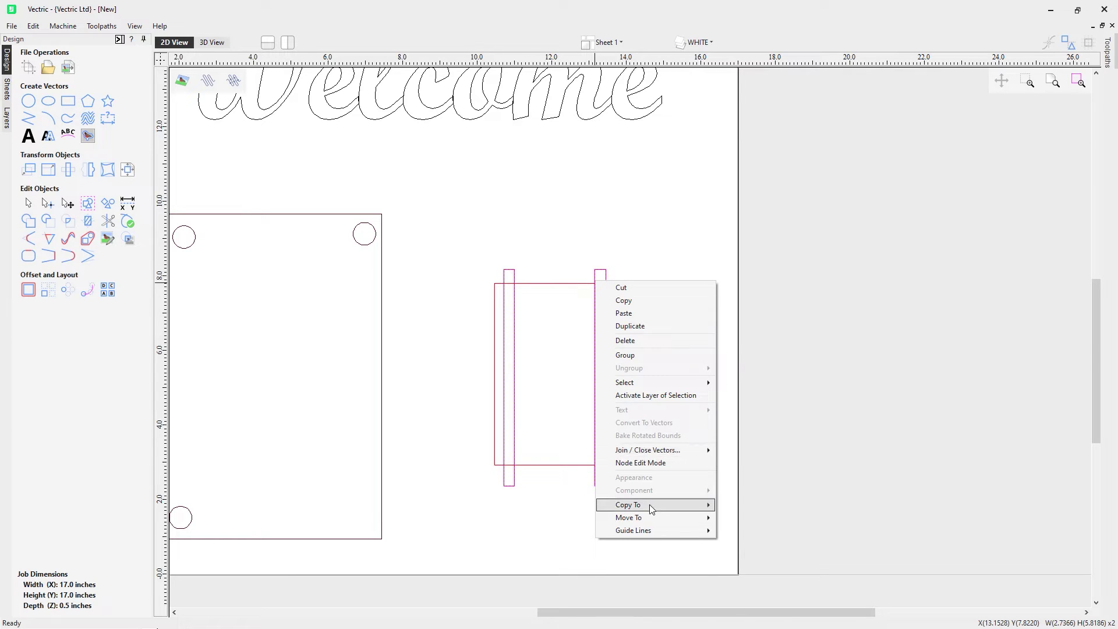
mouse_move(657, 518)
mouse_move(743, 544)
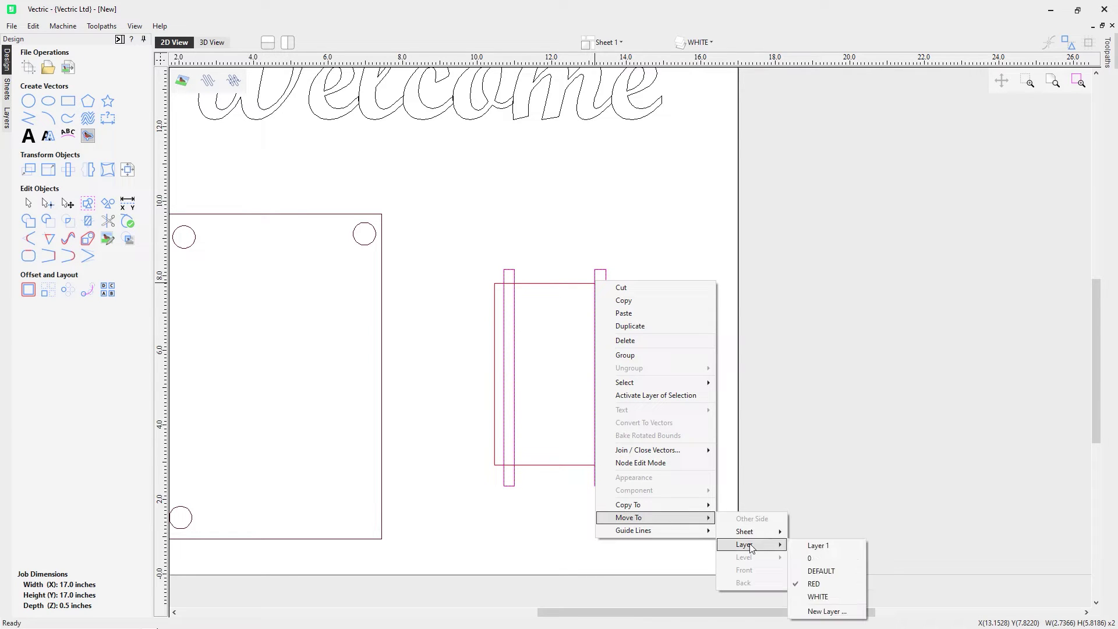
left_click(829, 612)
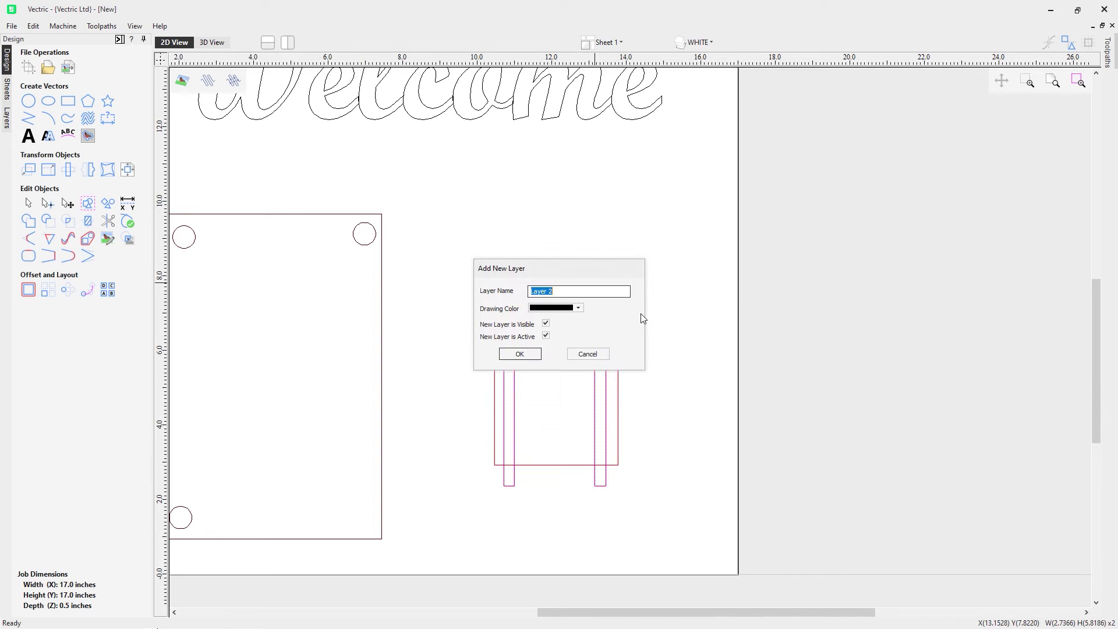
type("Duplicates")
left_click(579, 308)
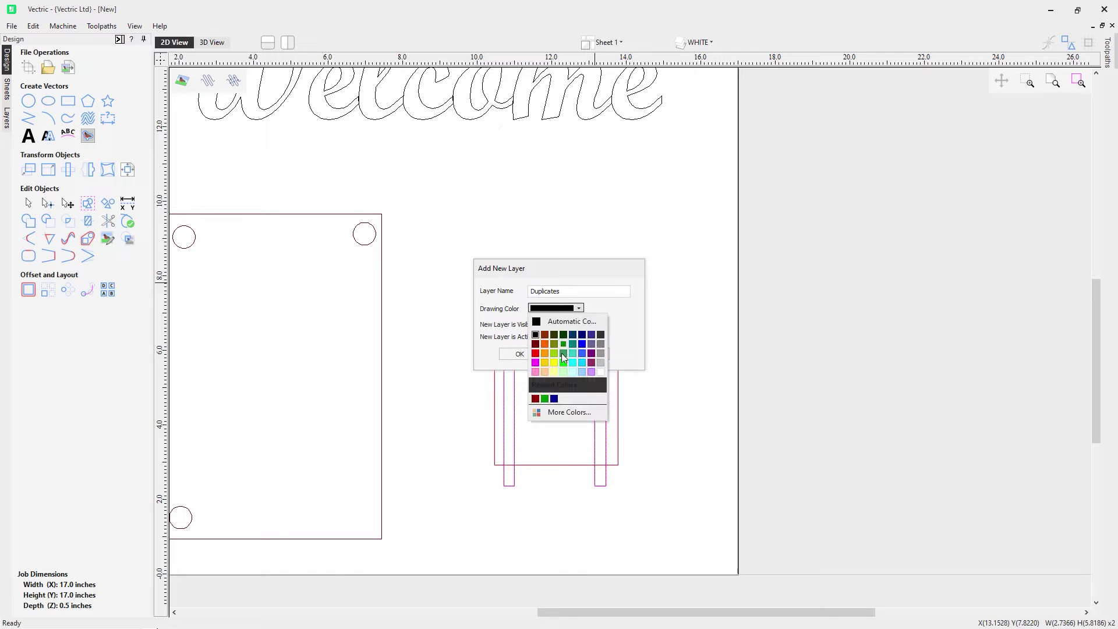
left_click(580, 336)
left_click(519, 353)
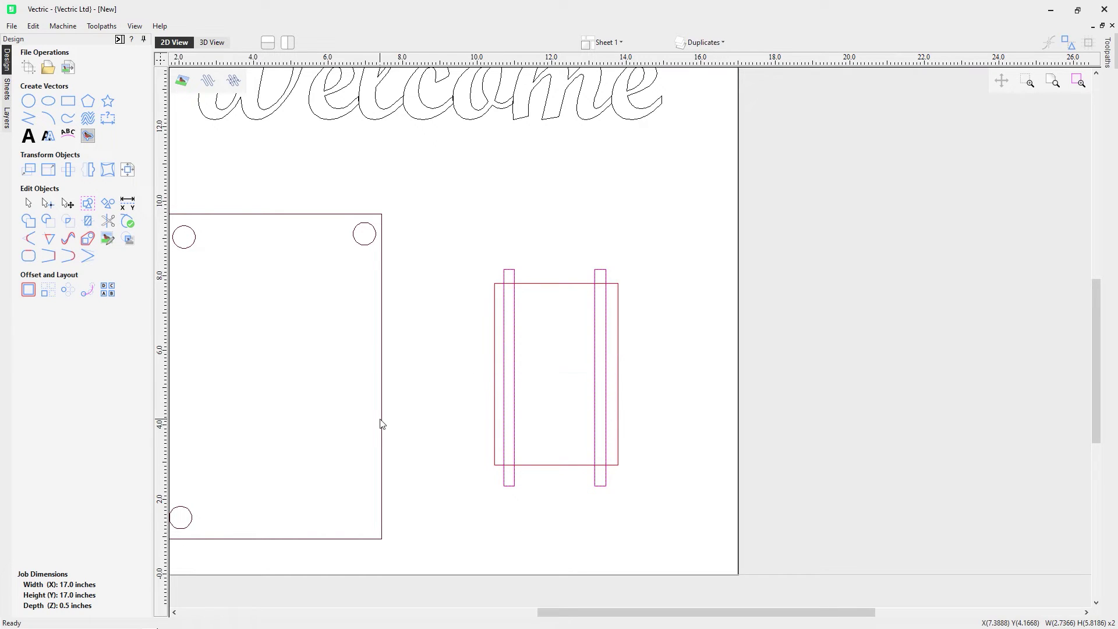
- Hide the RED layer and toggle the Duplicates layer's visibility to inspect the moved strips on their own
left_click(723, 42)
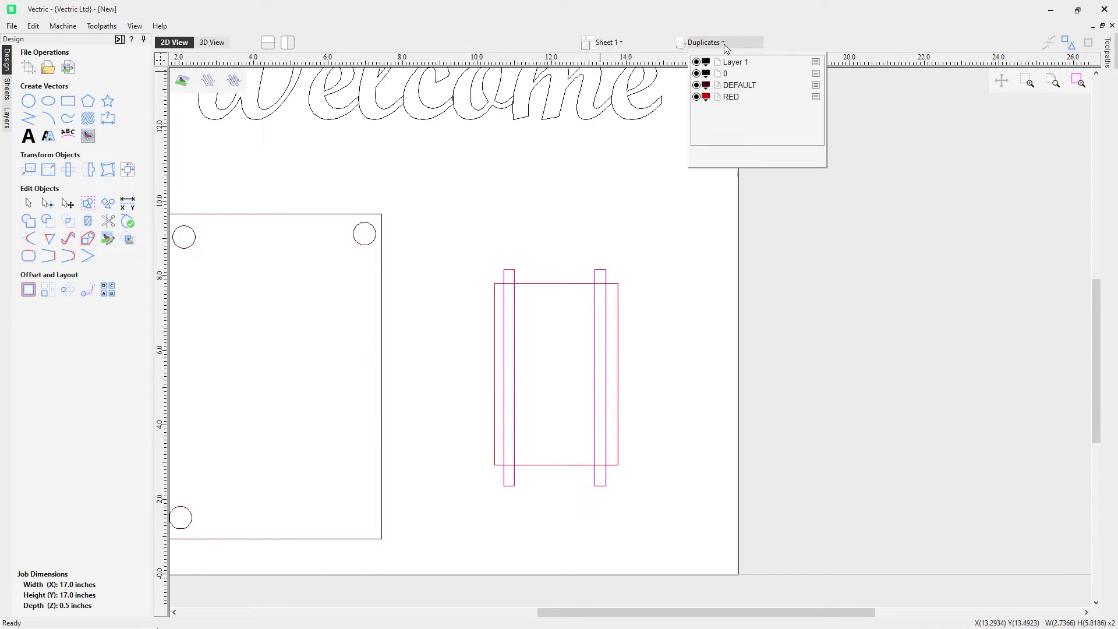
left_click(696, 97)
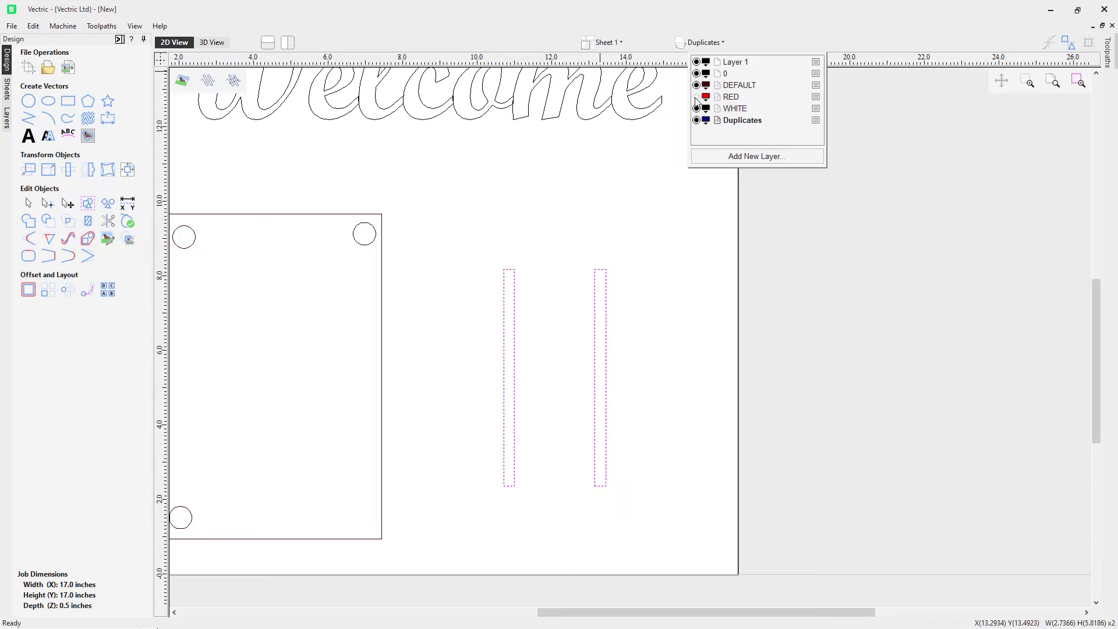
left_click(696, 120)
left_click(696, 120)
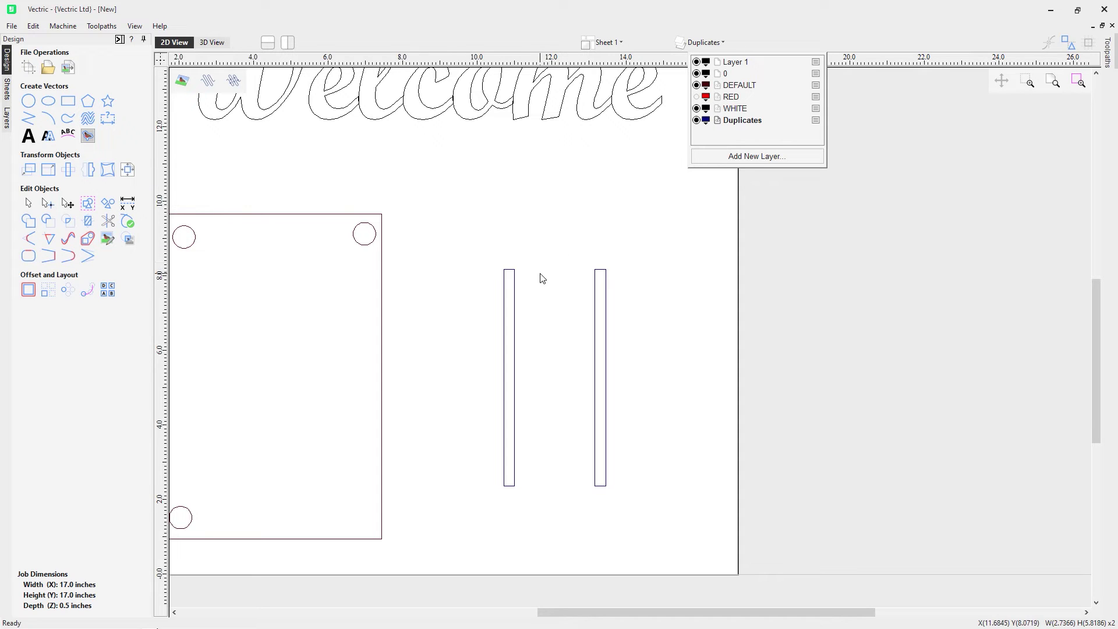
- Hide the Duplicates layer, show the RED layer again, and deselect the vectors
left_click(696, 121)
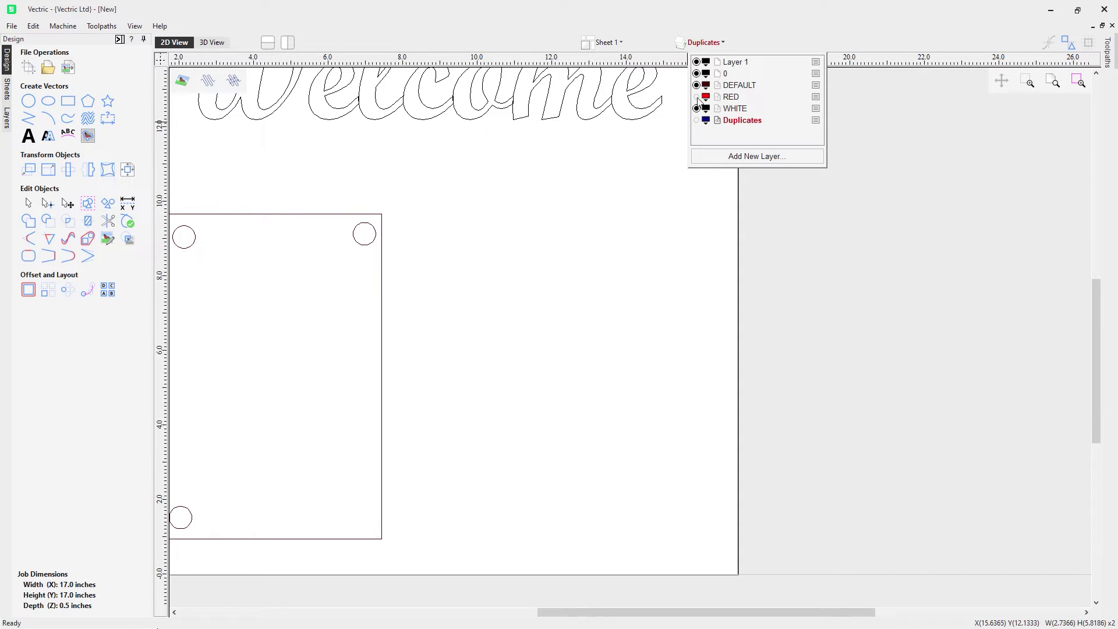
left_click(697, 97)
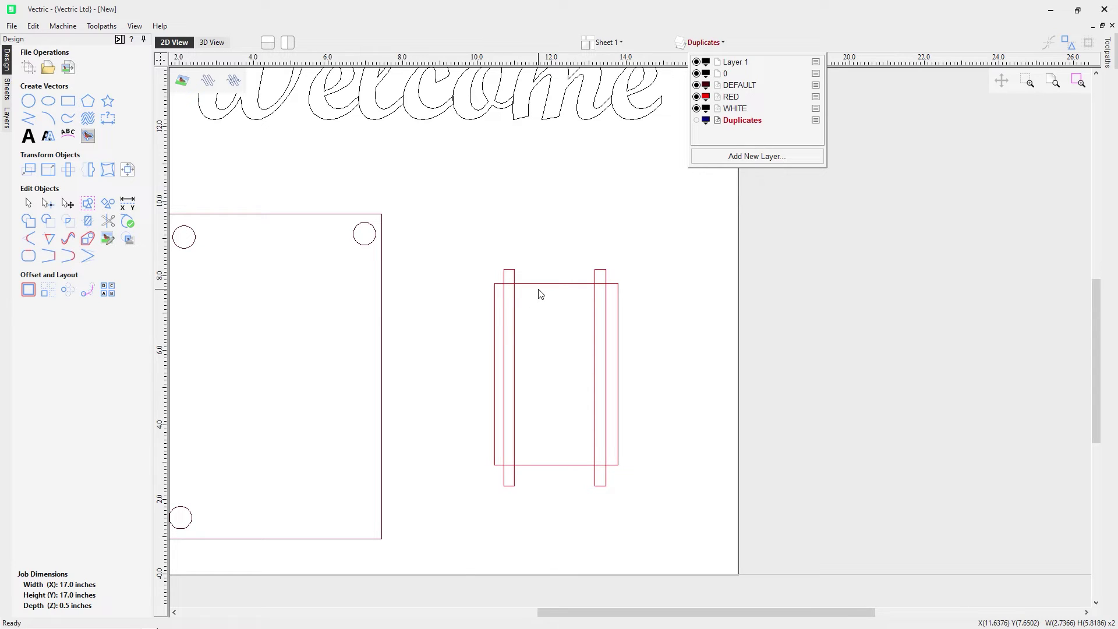
left_click(697, 120)
left_click(696, 121)
left_click(524, 241)
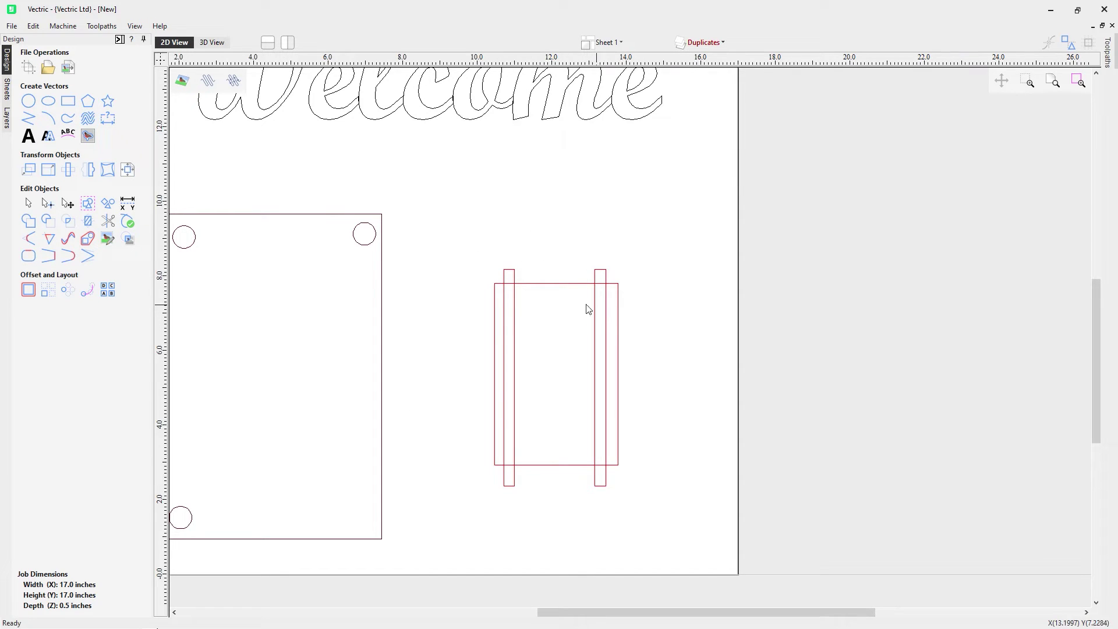
- Run the Vector Validator on the smaller rectangle and its two strips to check for overlaps and intersections
left_click(1051, 83)
left_click_drag(673, 332, 827, 571)
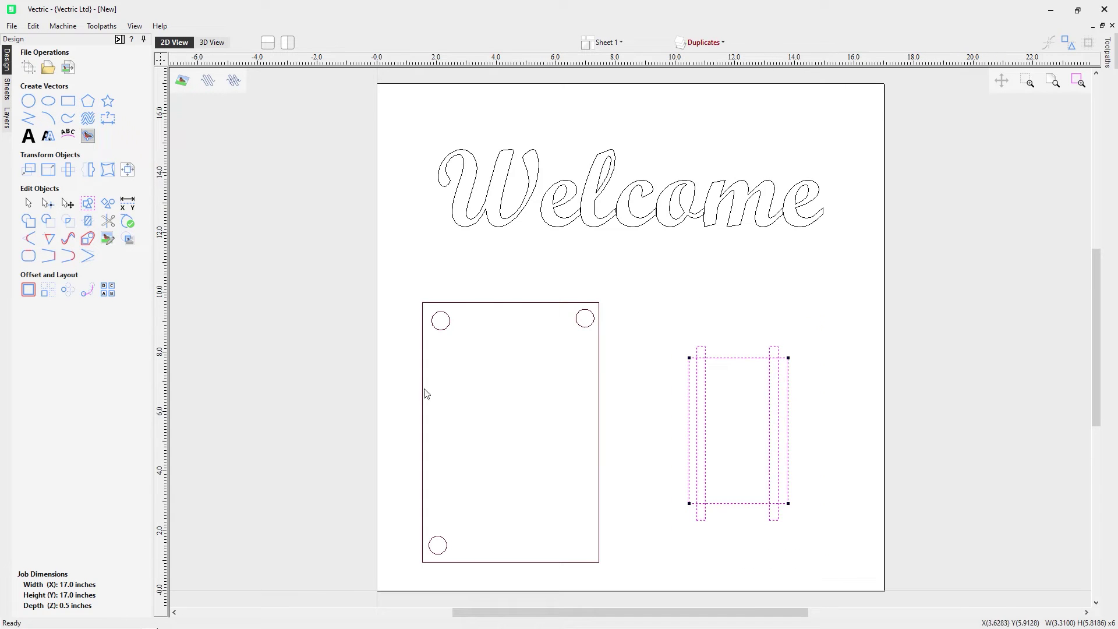
left_click(125, 223)
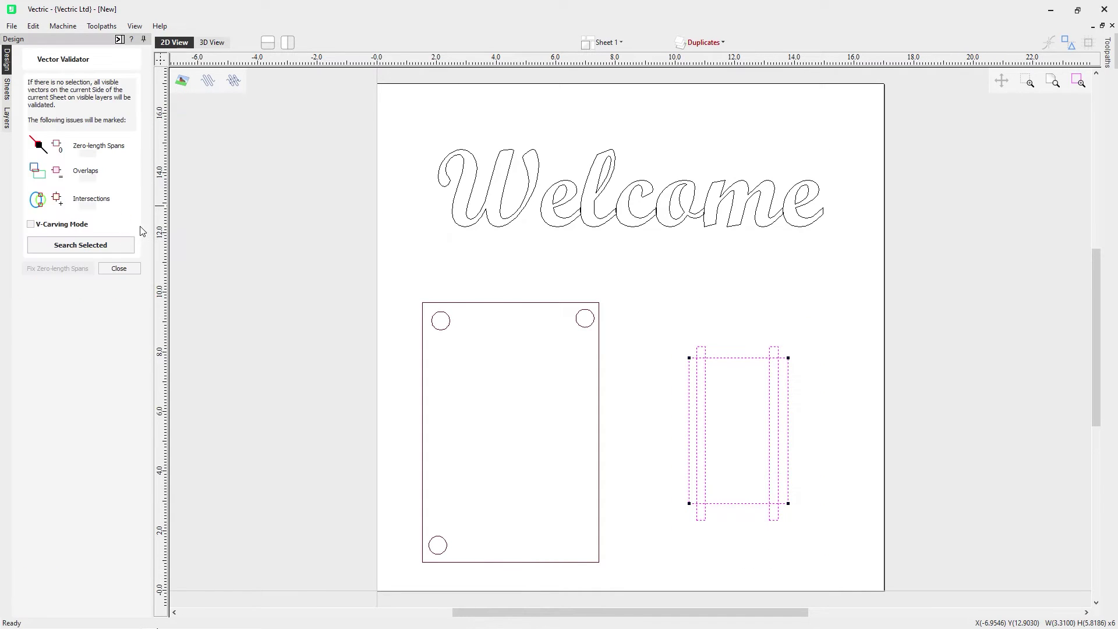
left_click(117, 247)
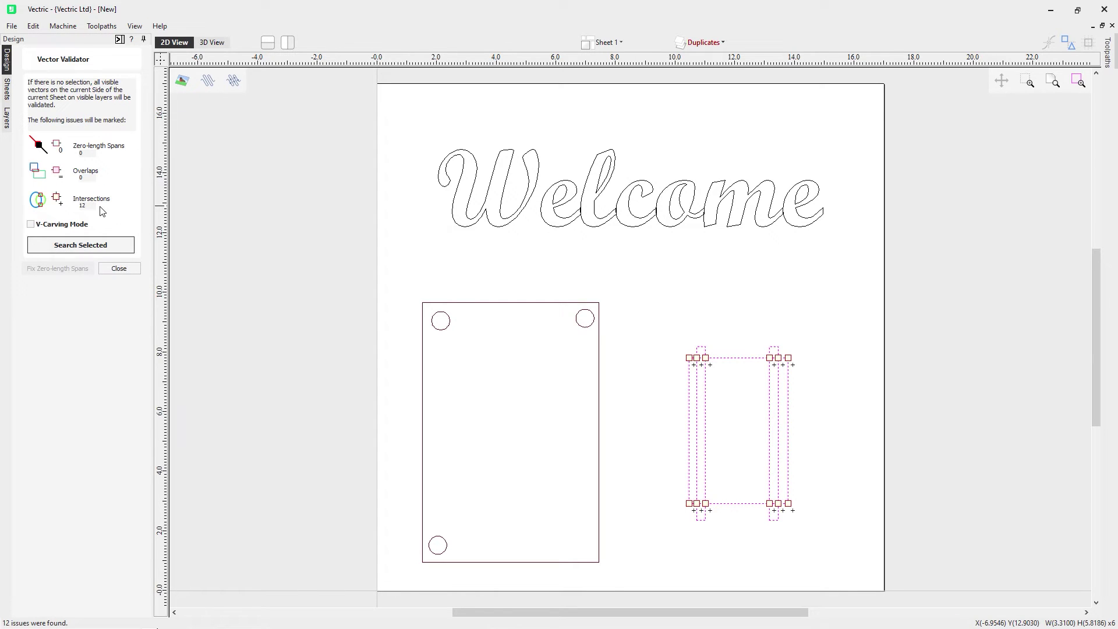
left_click(119, 269)
- Select all open vectors in the drawing to find unclosed shapes
left_click(33, 26)
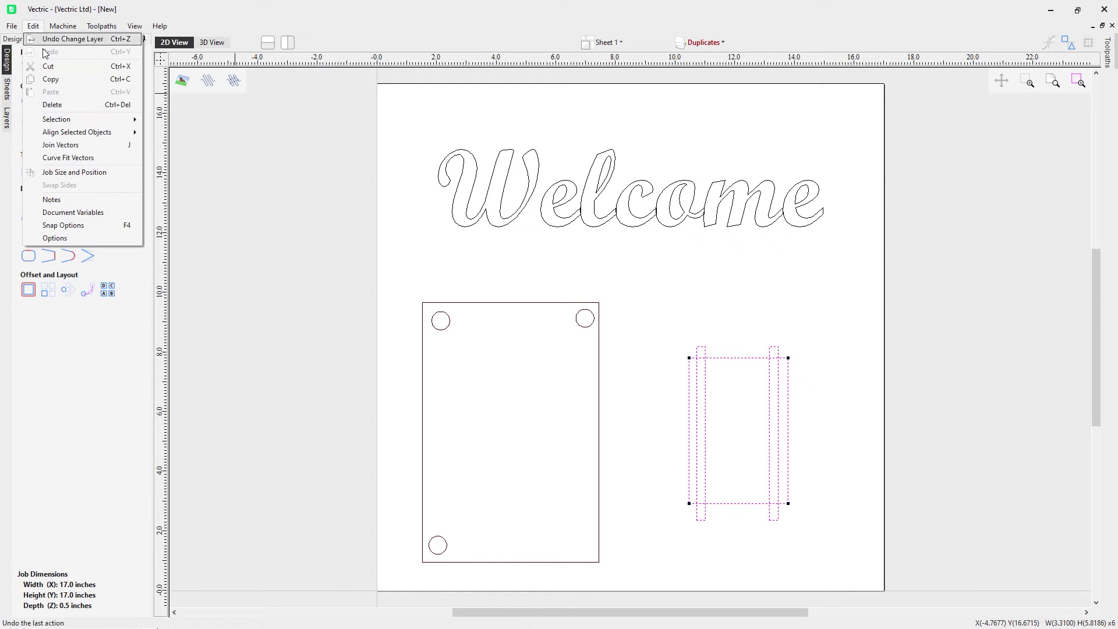
mouse_move(100, 119)
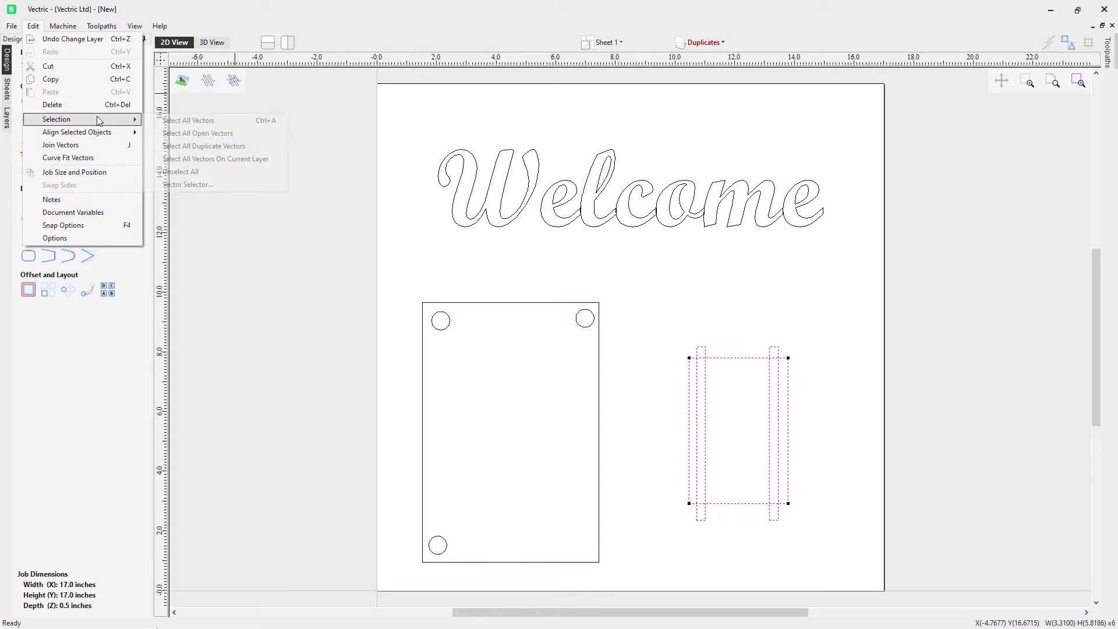
left_click(221, 134)
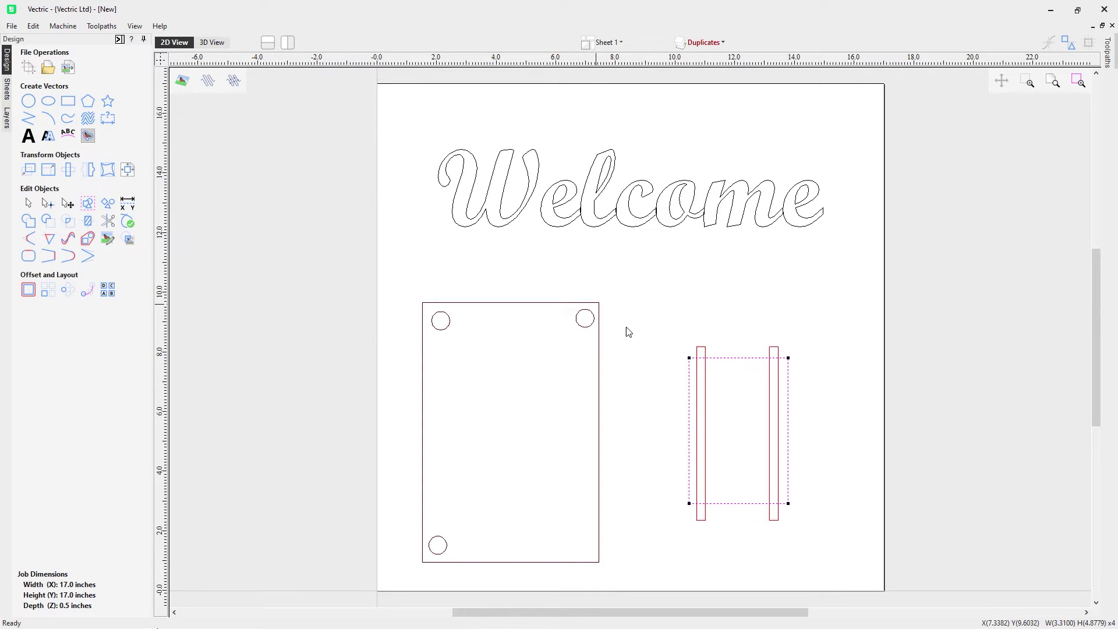
scroll(744, 436, "up", 1)
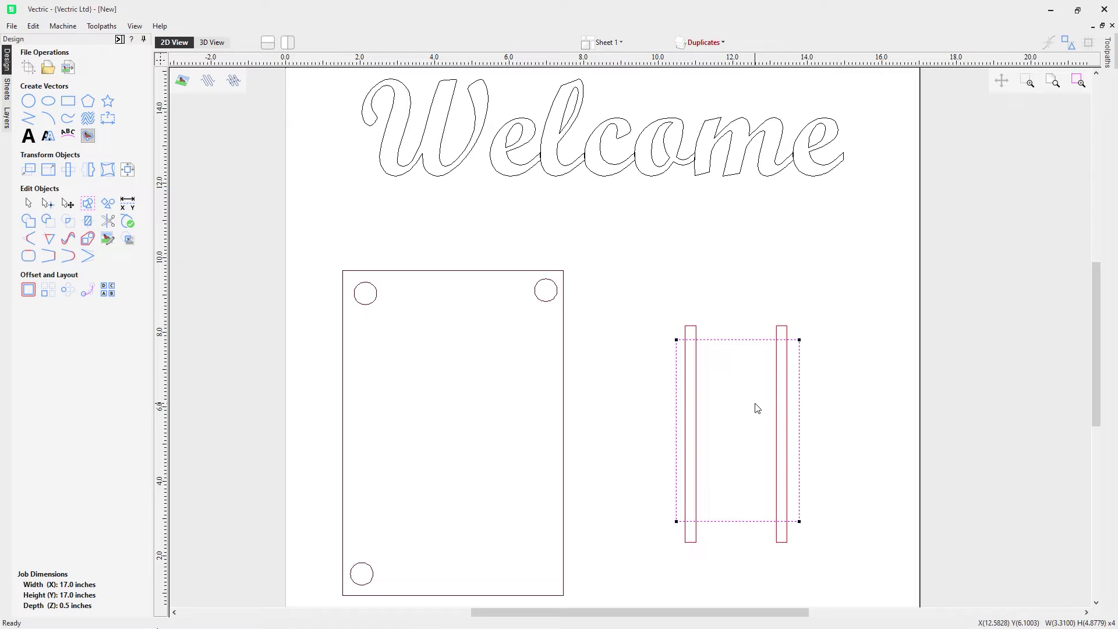
- Select the smaller rectangle's upper, lower and right-hand sides one at a time to check whether they are separate lines
left_click(757, 407)
left_click(742, 341)
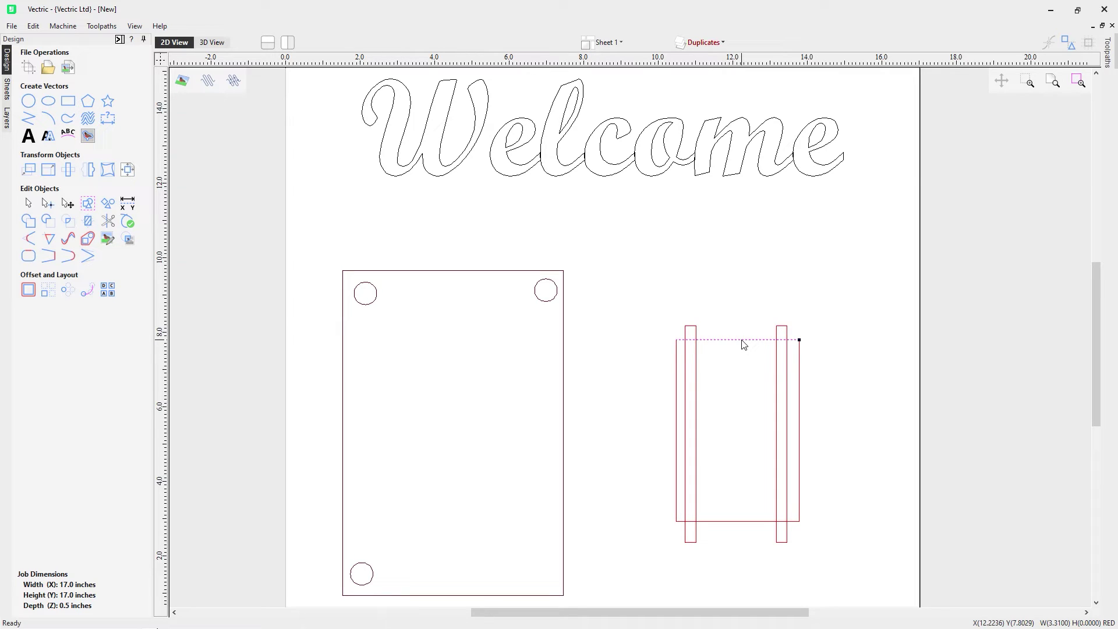
left_click(769, 431)
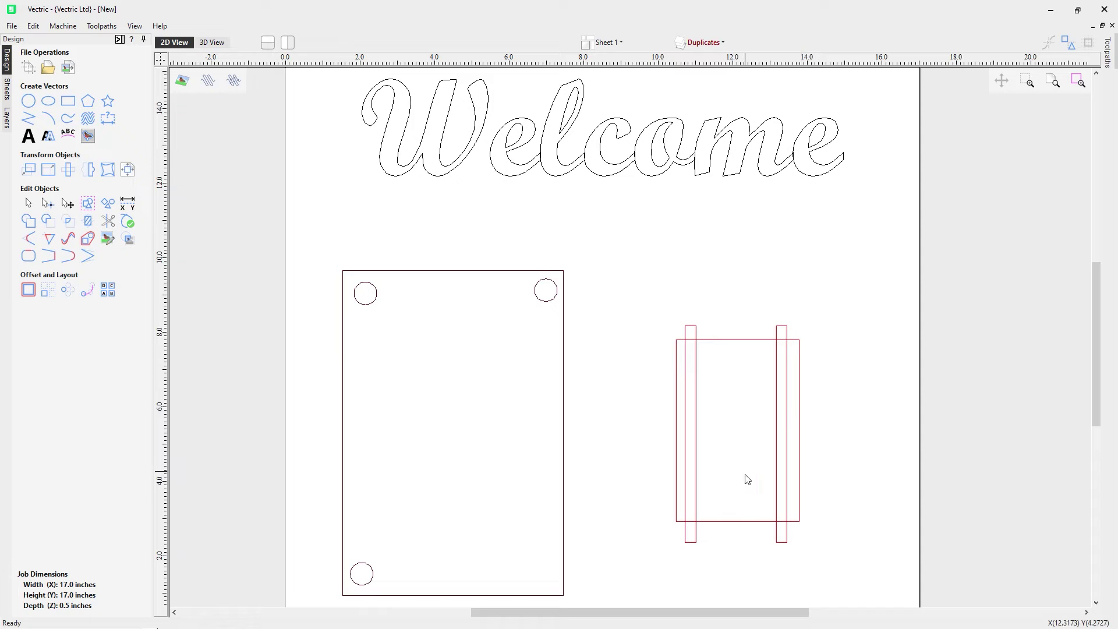
left_click(746, 521)
left_click(799, 457)
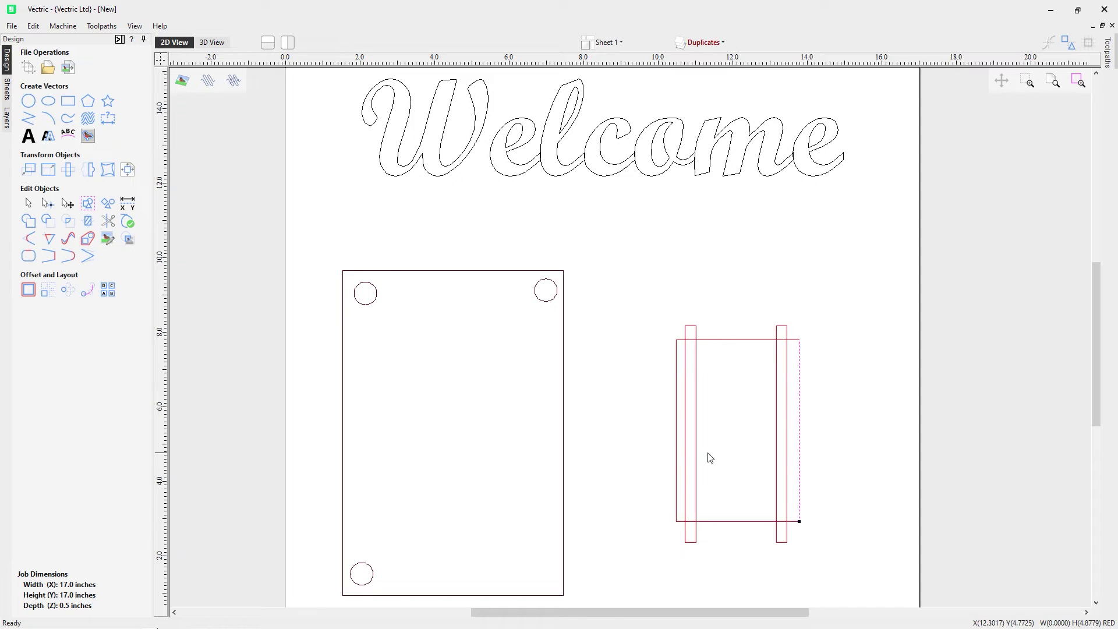
- Join the four open lines of the smaller rectangle into one closed vector using a tolerance of 0.001 inches
left_click(676, 448)
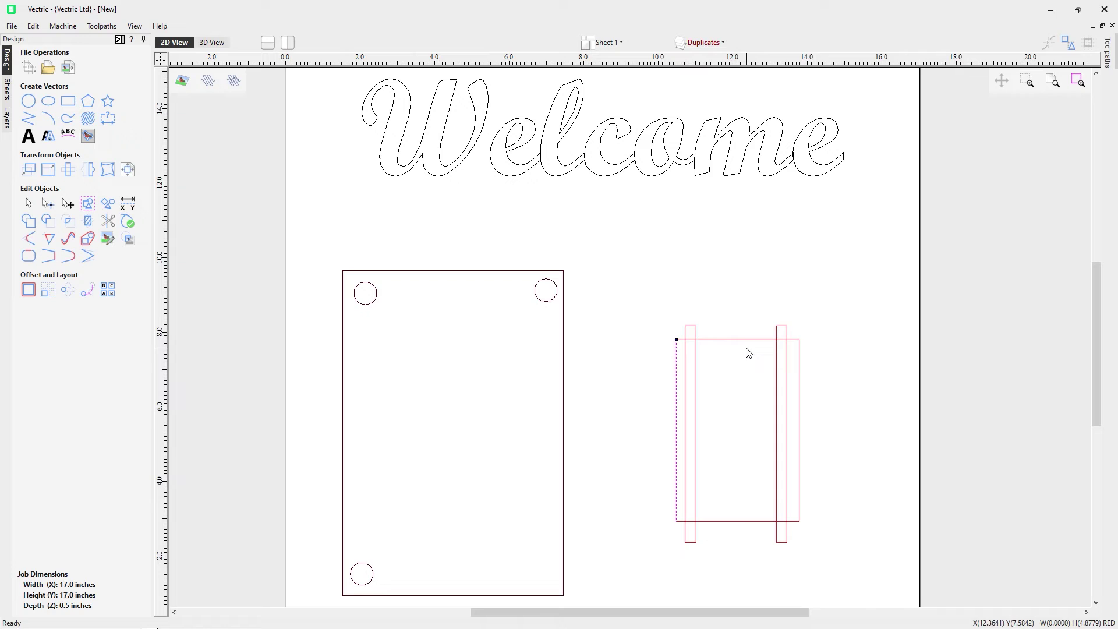
left_click(733, 340, "shift")
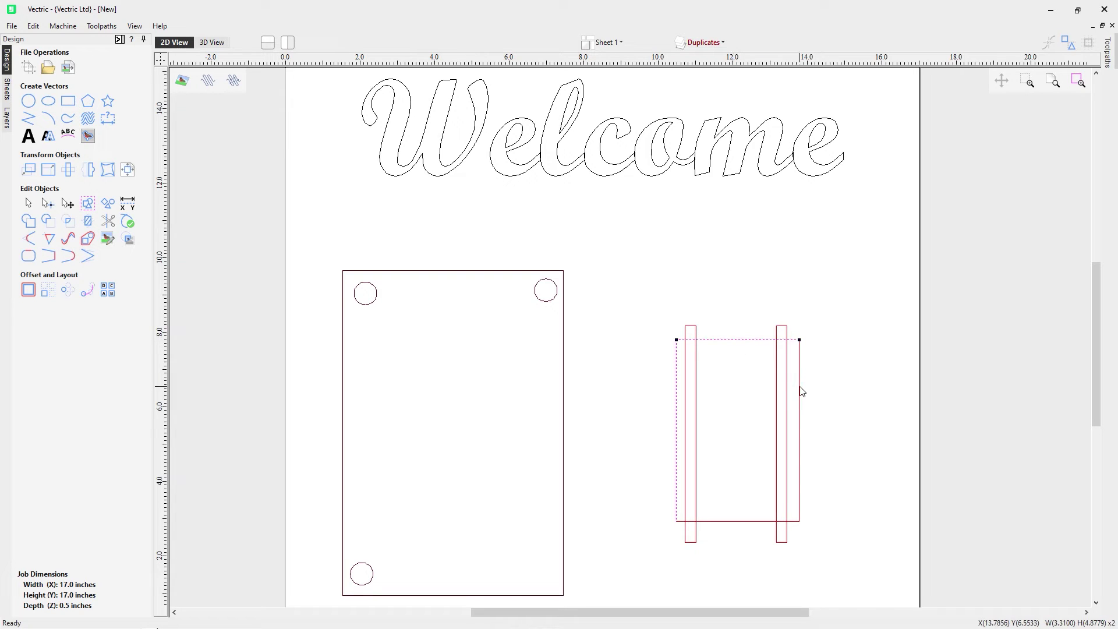
left_click(799, 392, "shift")
left_click(746, 521, "shift")
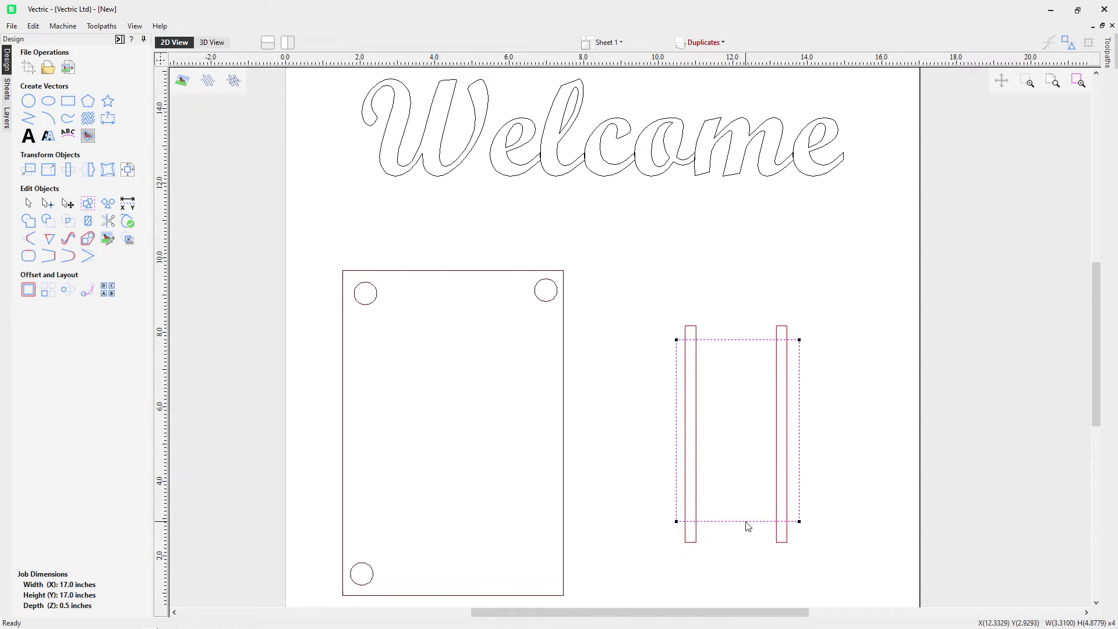
left_click(29, 257)
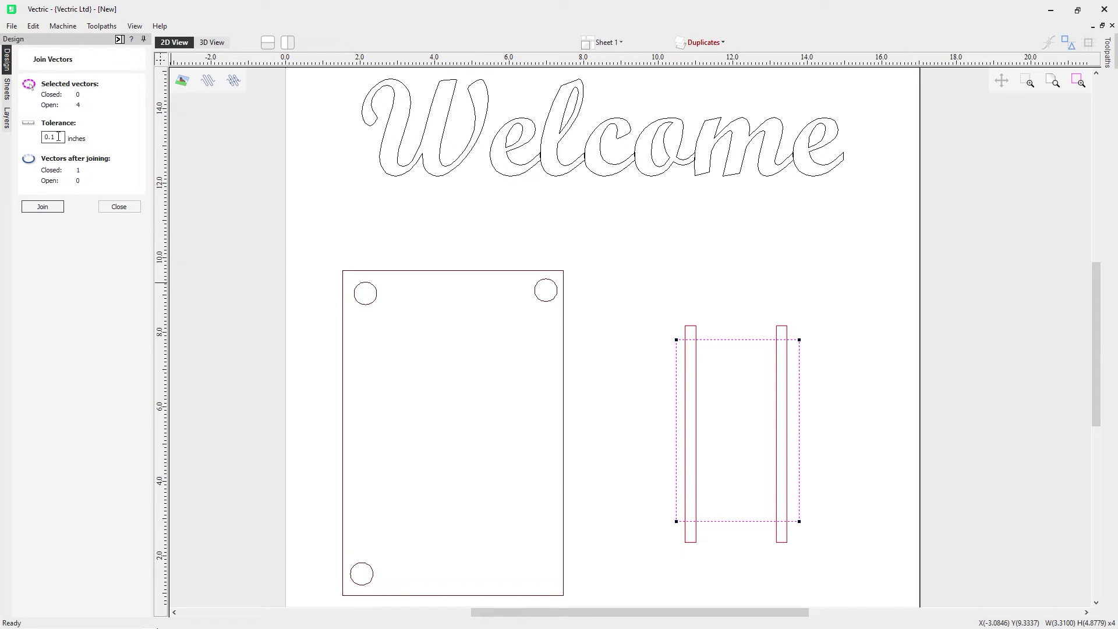
key("BackSpace")
type("001")
left_click(57, 206)
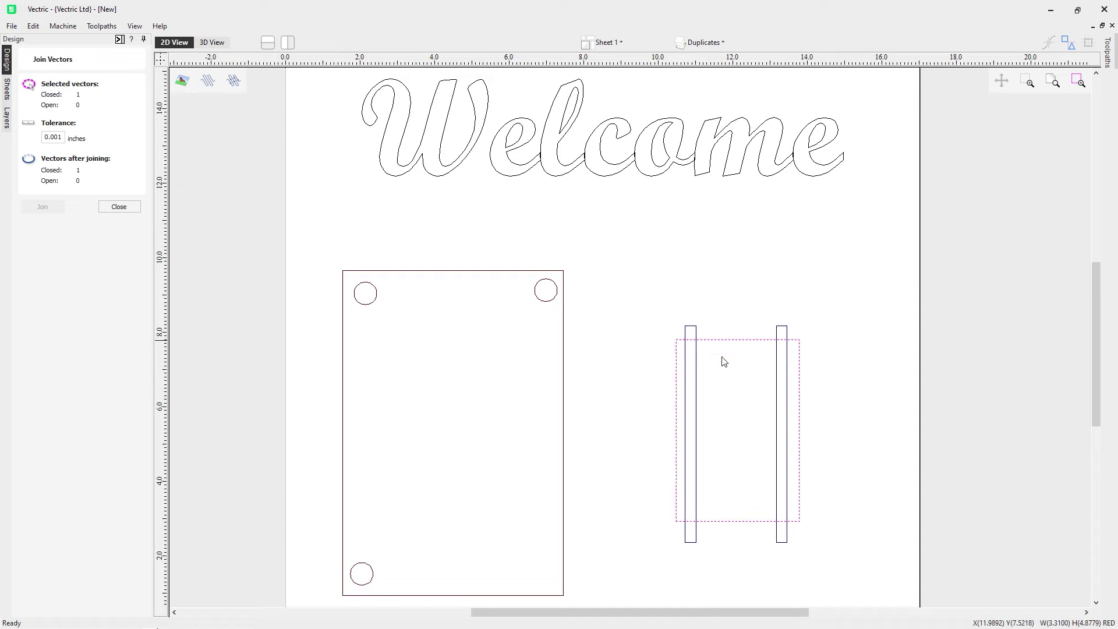
left_click(118, 206)
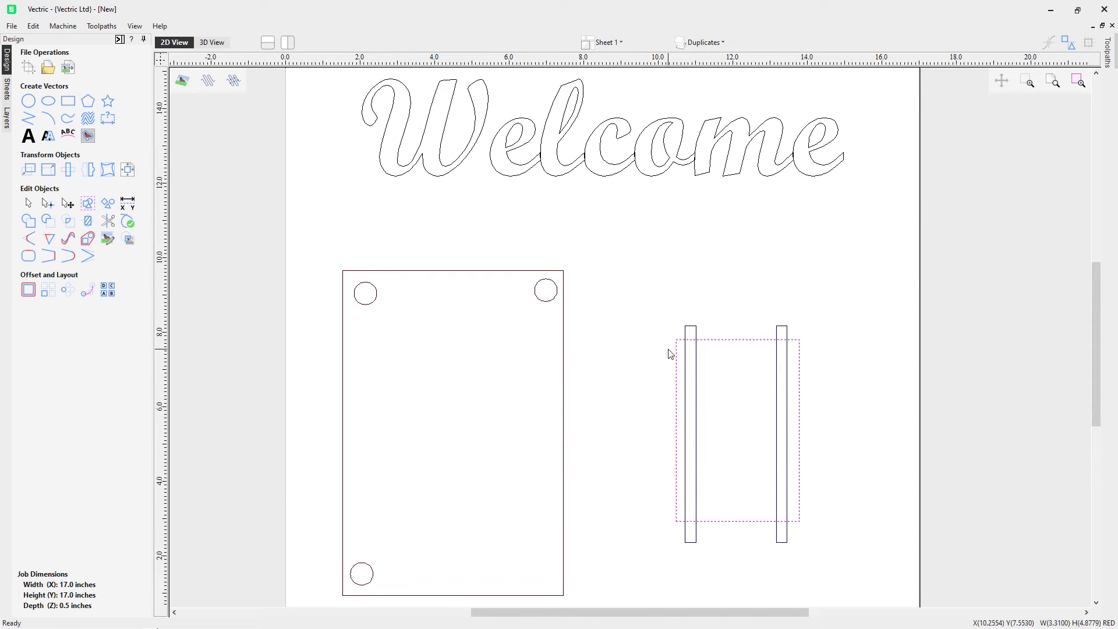
left_click_drag(632, 270, 852, 573)
left_click(725, 43)
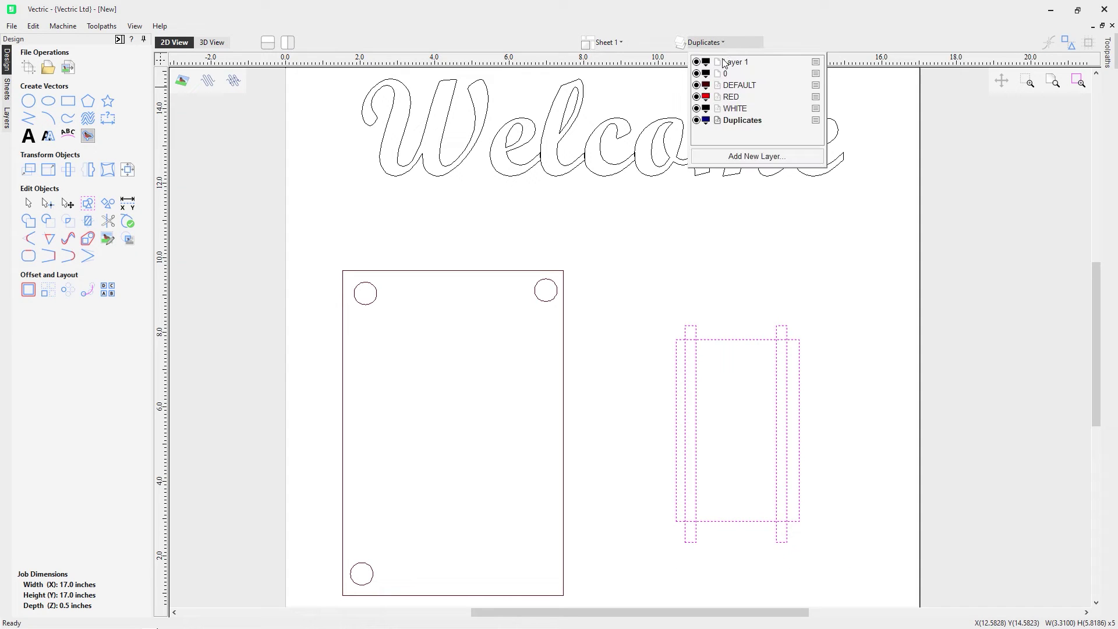
double_click(730, 120)
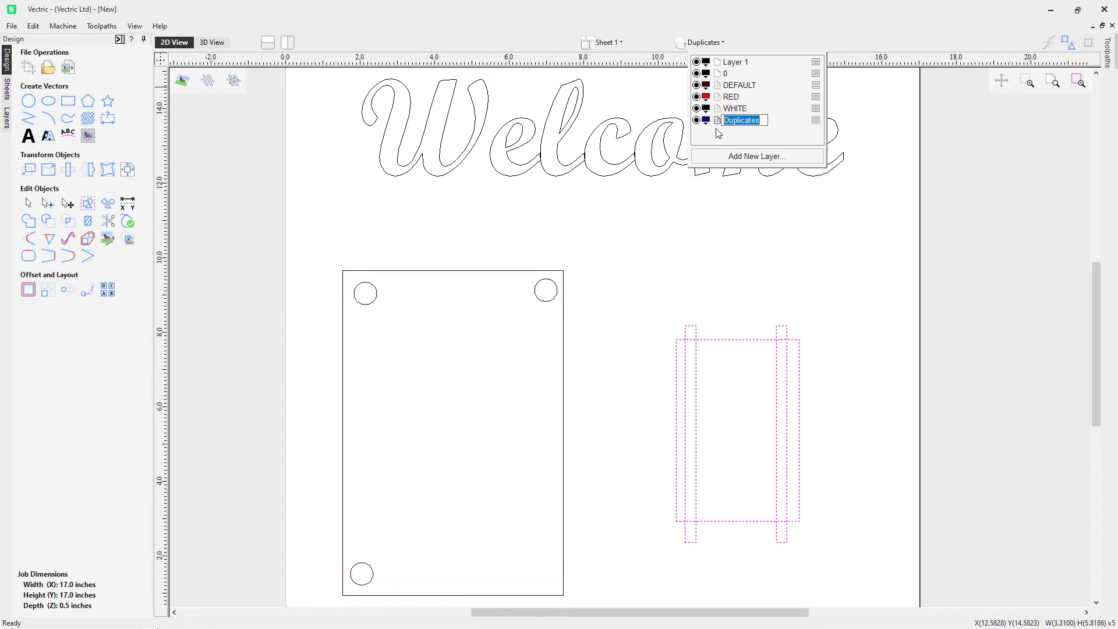
left_click(681, 197)
- Hide the RED layer and delete the two duplicate vertical strips left on the Duplicates layer
left_click(705, 43)
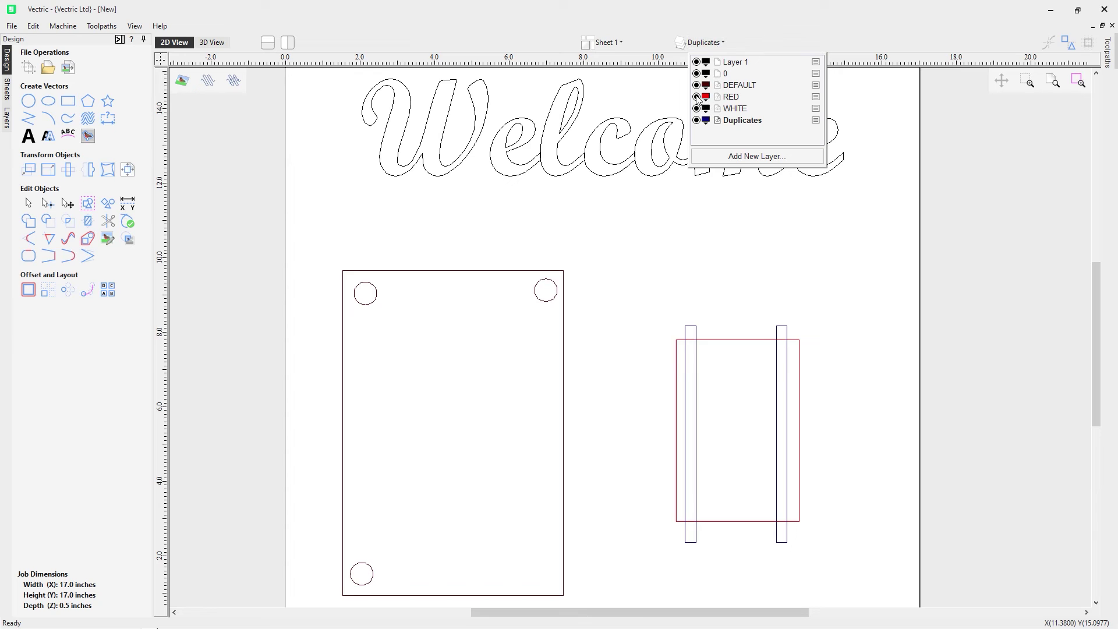
left_click(696, 97)
left_click(638, 273)
left_click_drag(636, 270, 851, 587)
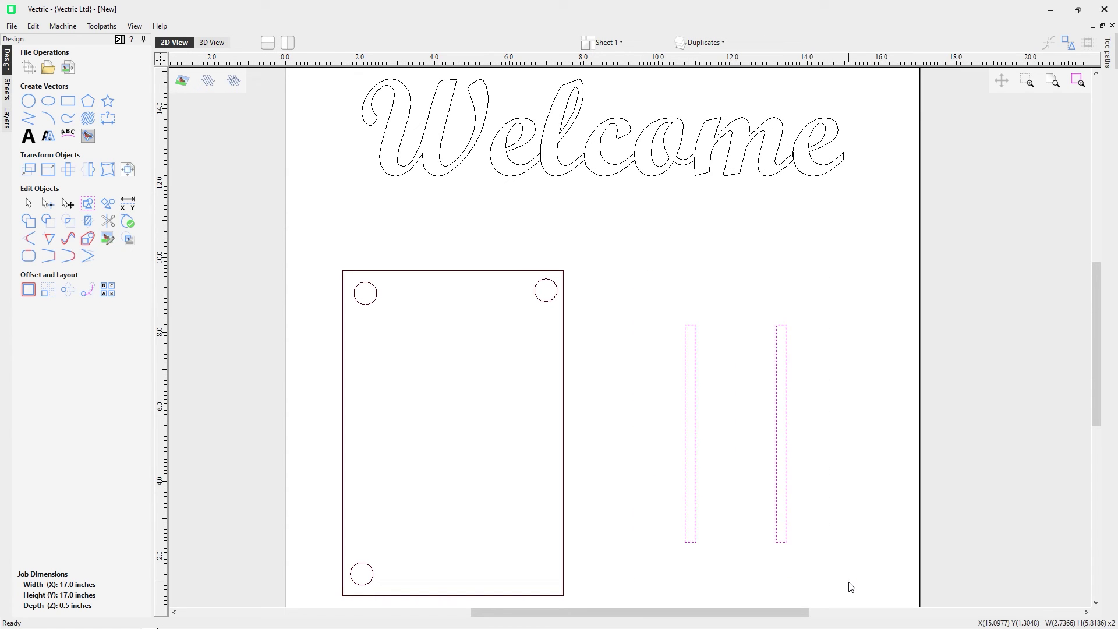
key("Delete")
- Show the RED layer again and make it the active layer
left_click(703, 42)
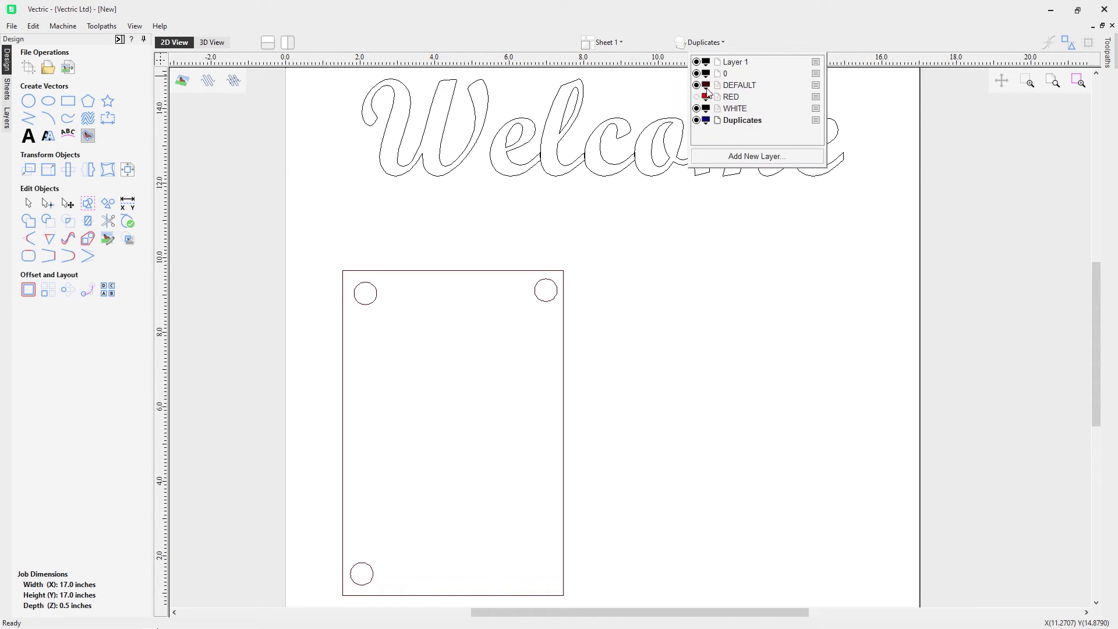
left_click(697, 96)
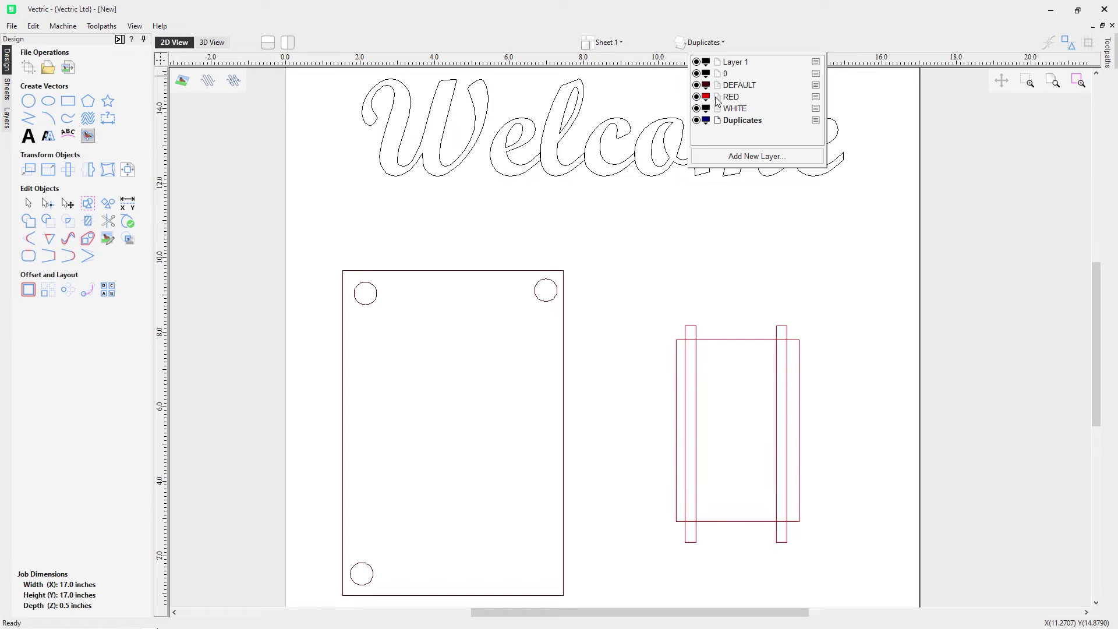
left_click(718, 99)
- Run the Vector Validator on the selected smaller rectangle and its two strips to recheck for overlaps and intersections
left_click(640, 344)
left_click_drag(641, 301, 824, 558)
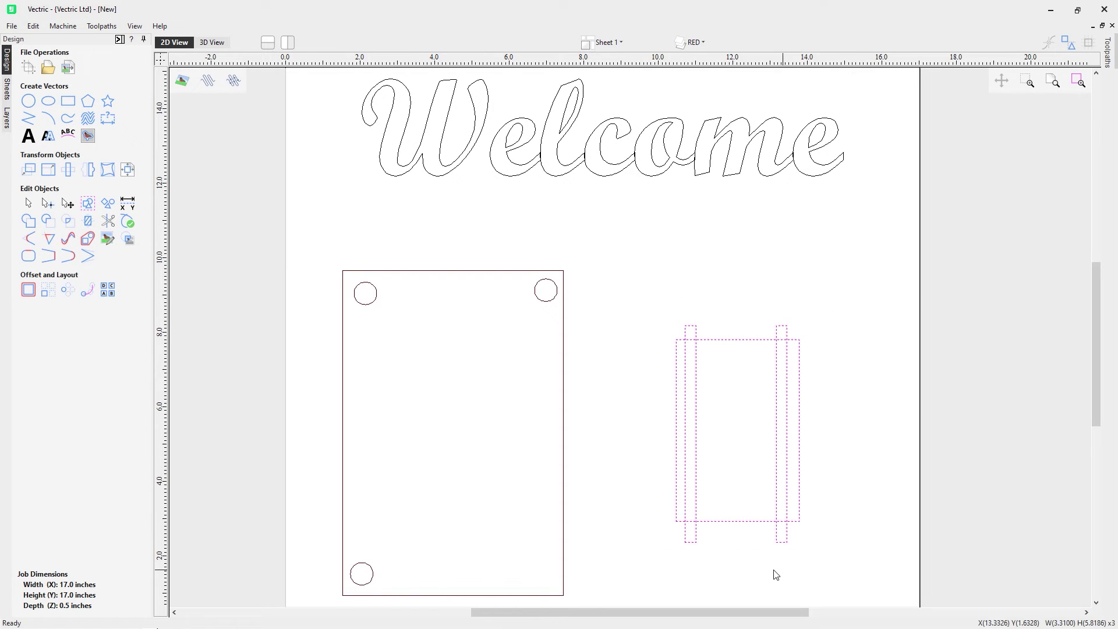
left_click(128, 239)
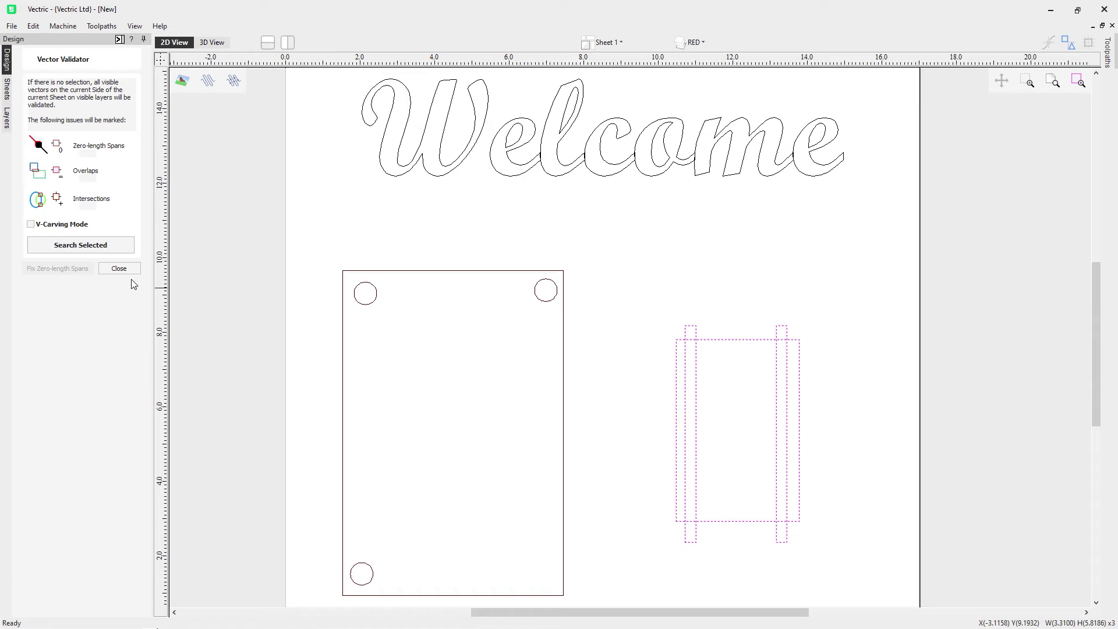
left_click(116, 251)
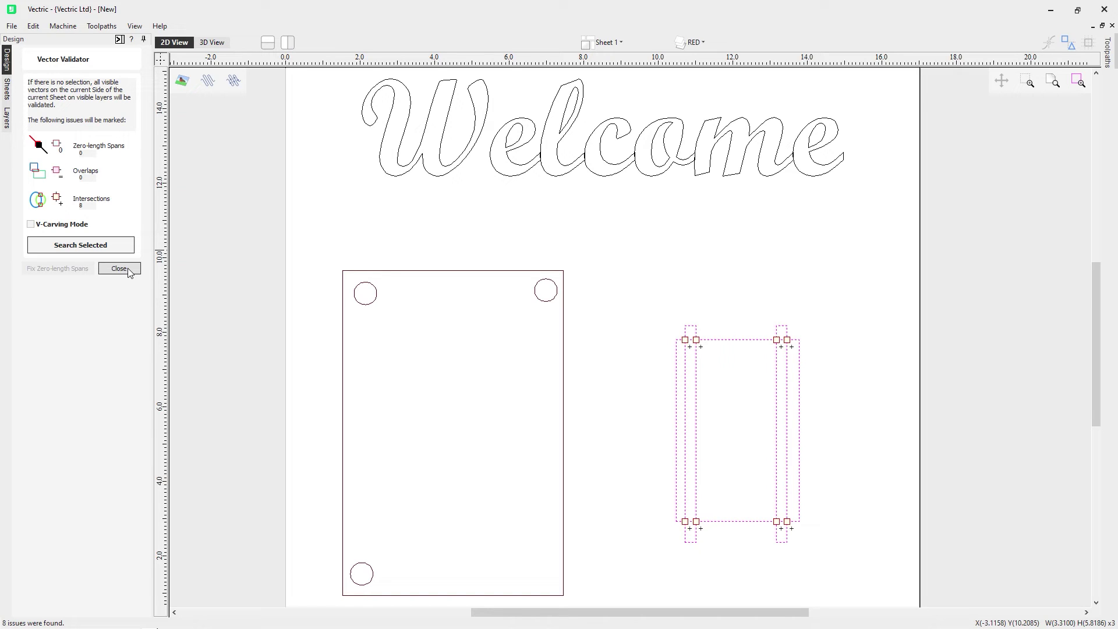
- Move the two vertical strips clear of the smaller rectangle, one to each side, and revalidate all three shapes
left_click(713, 387)
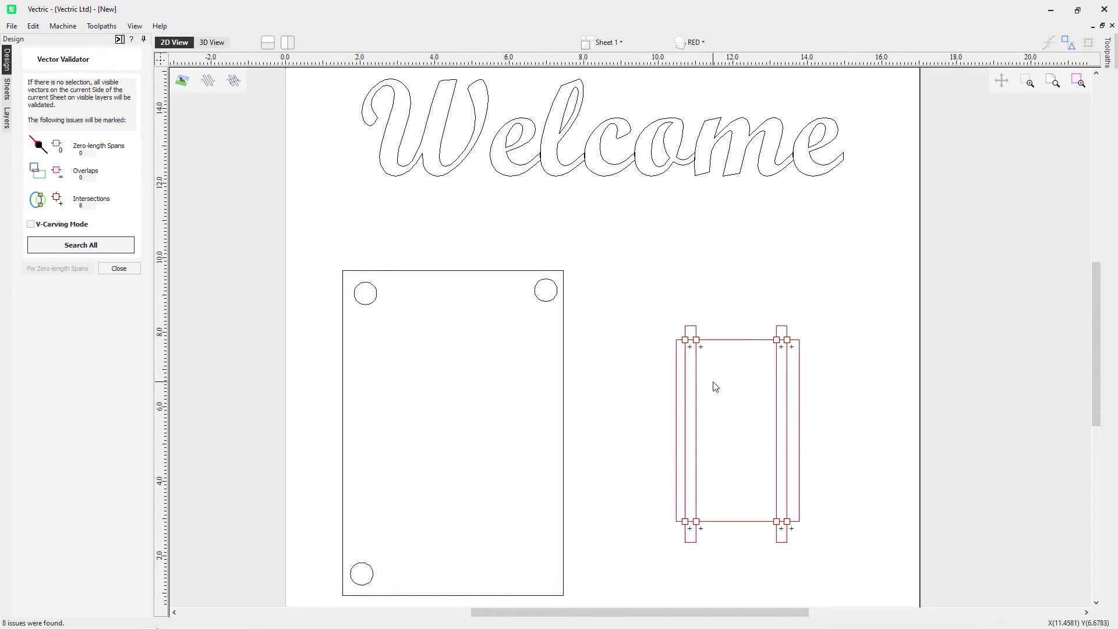
left_click(696, 389)
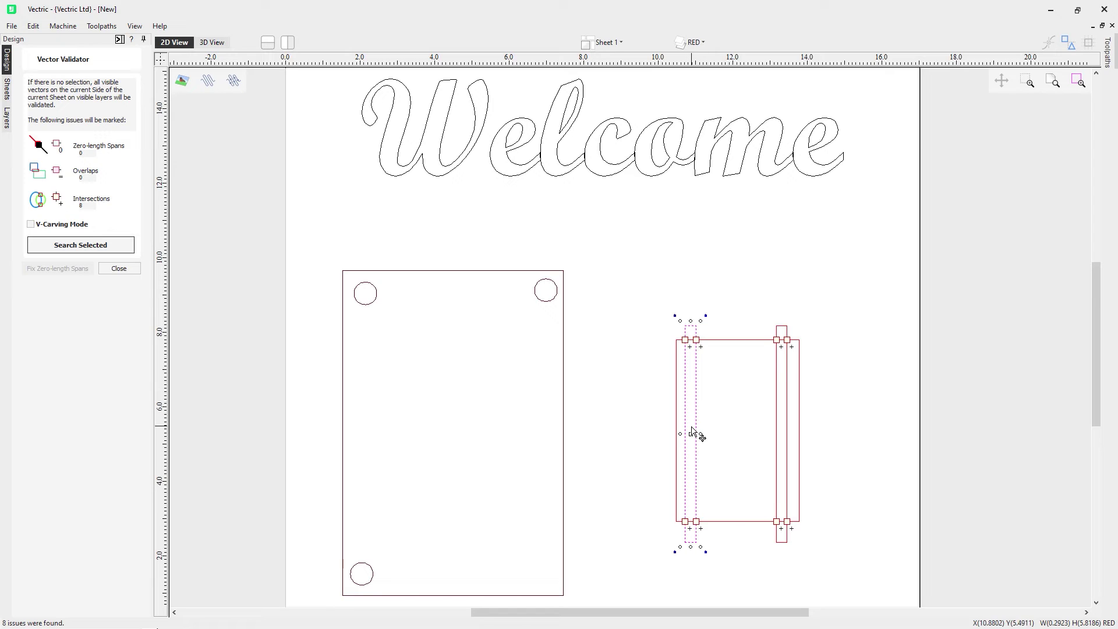
left_click_drag(697, 436, 659, 437)
left_click(788, 414)
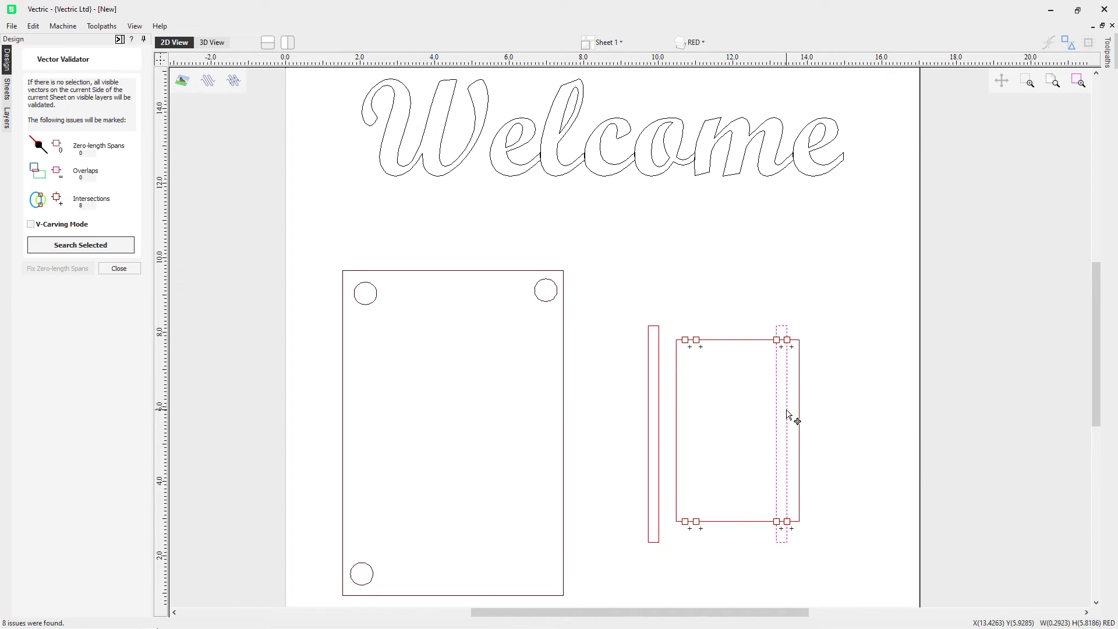
left_click_drag(781, 431, 824, 432)
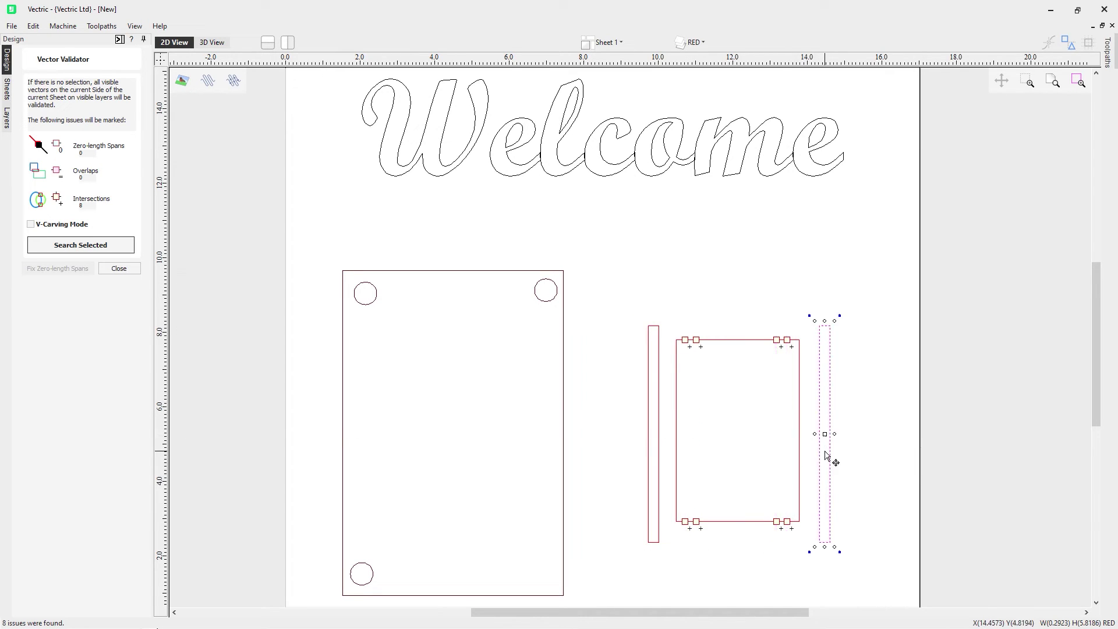
left_click_drag(608, 257, 843, 568)
left_click(106, 249)
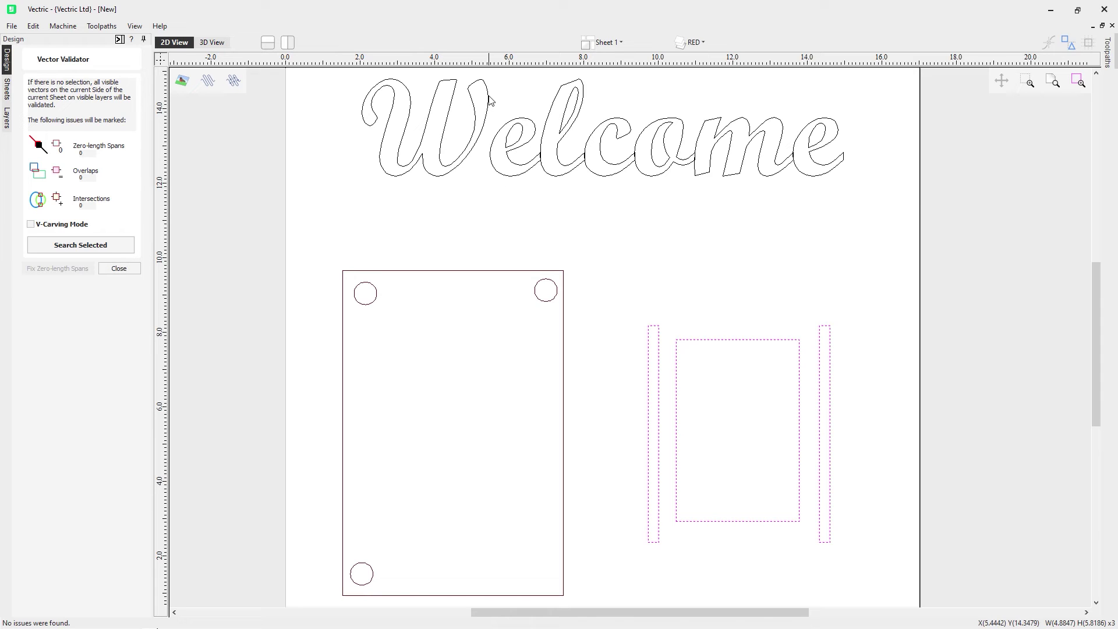
- Run the Vector Validator on the Welcome text and examine the flagged points where the letters join
mouse_move(1095, 287)
left_mouse_down()
mouse_move(1082, 256)
mouse_move(1077, 264)
left_mouse_up()
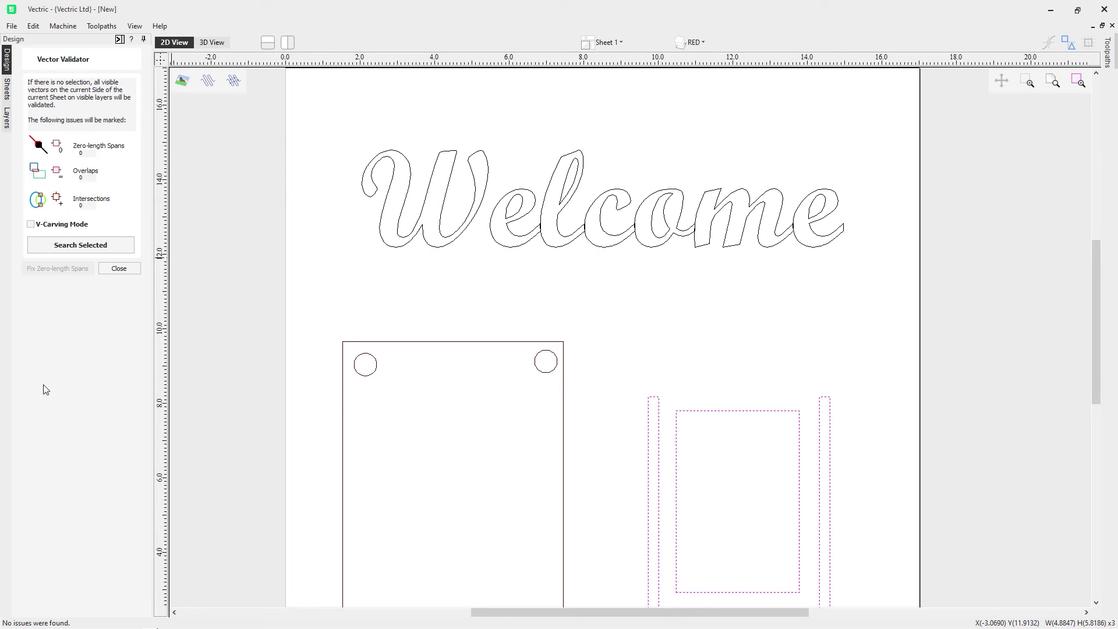
left_click_drag(338, 105, 871, 280)
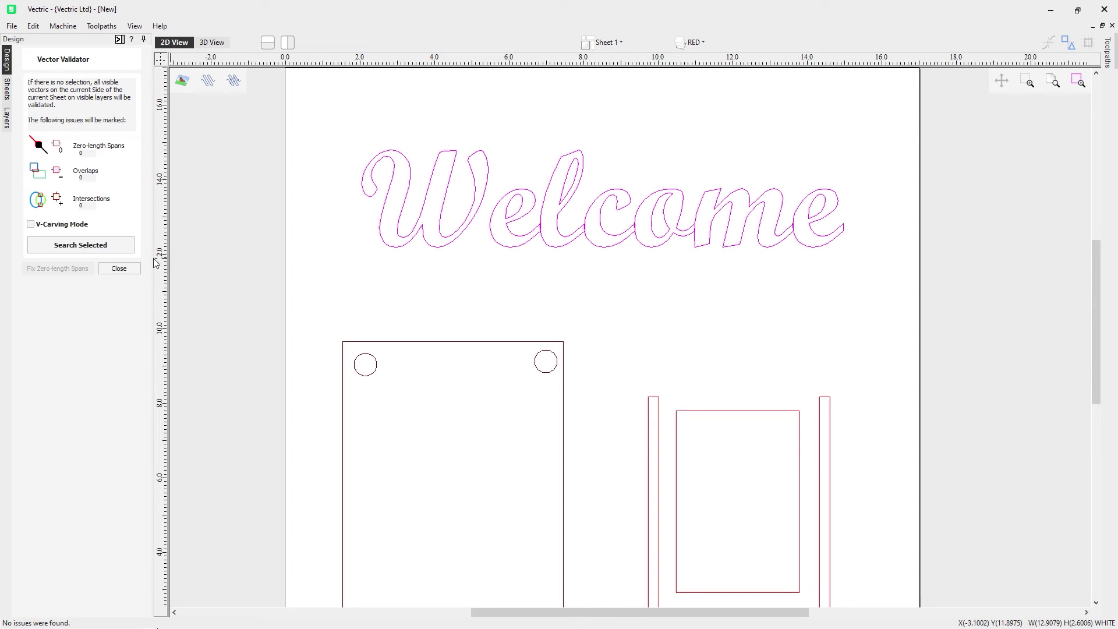
left_click(109, 247)
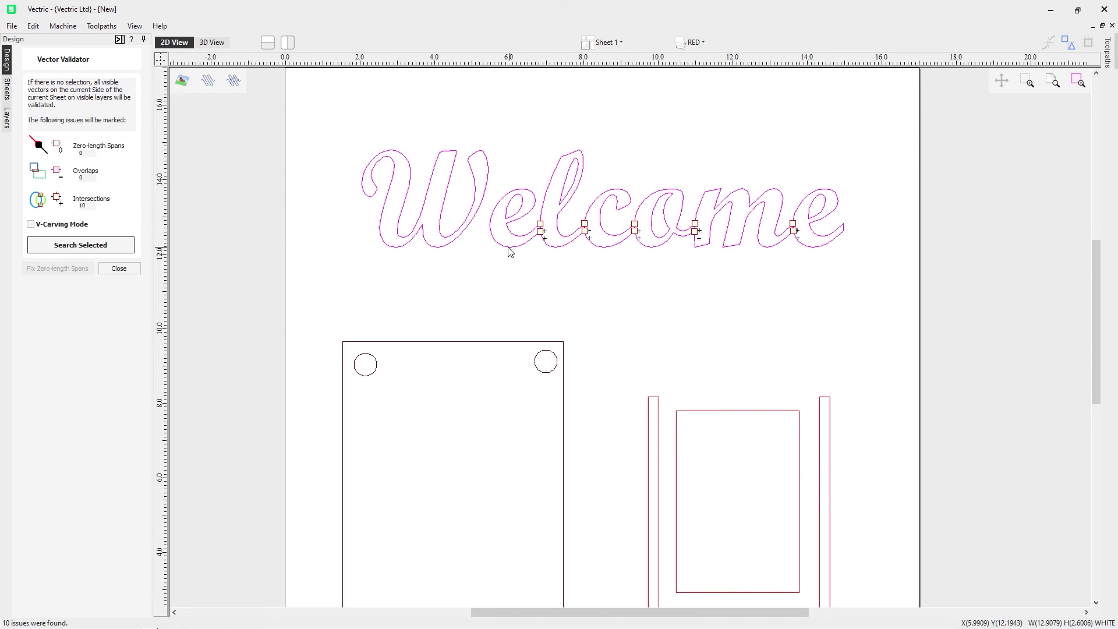
scroll(542, 224, "up", 6)
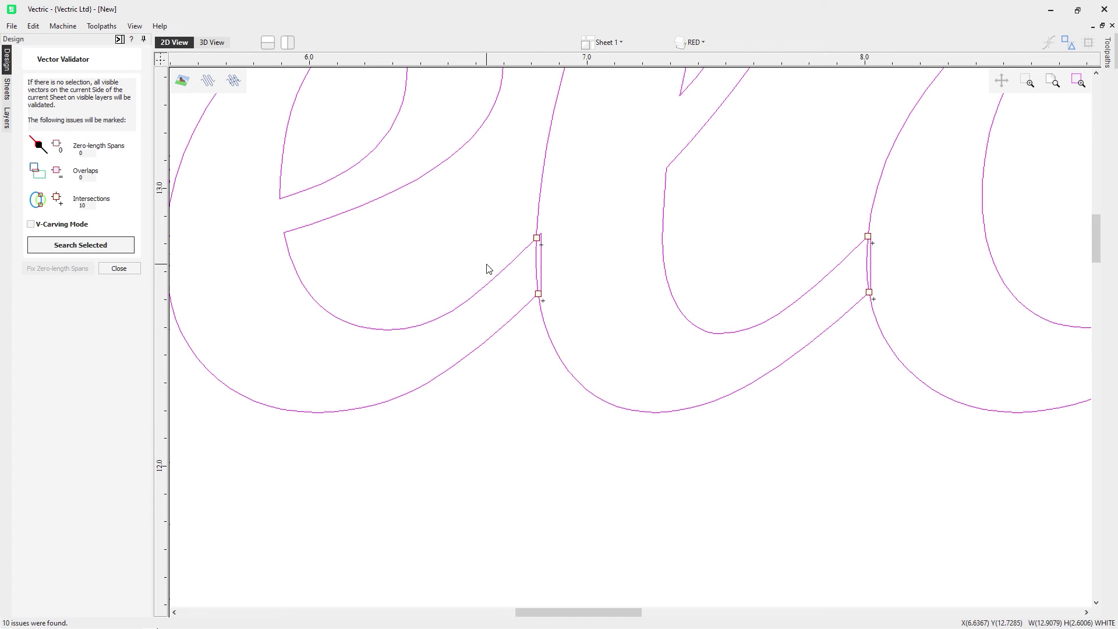
scroll(488, 265, "down", 1)
scroll(547, 269, "down", 3)
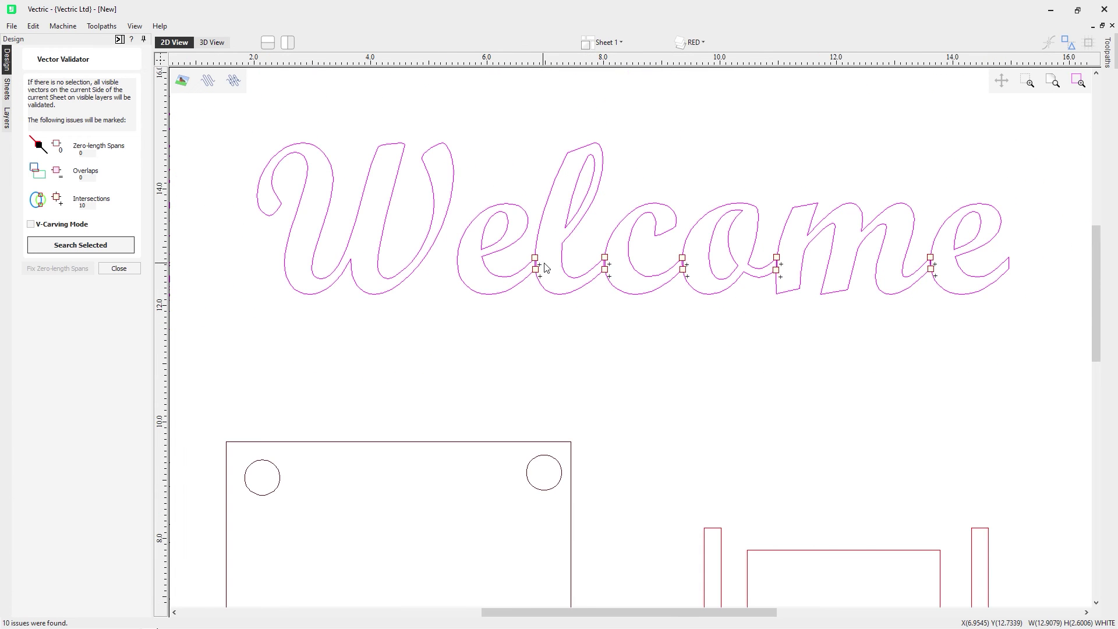
scroll(716, 240, "down", 1)
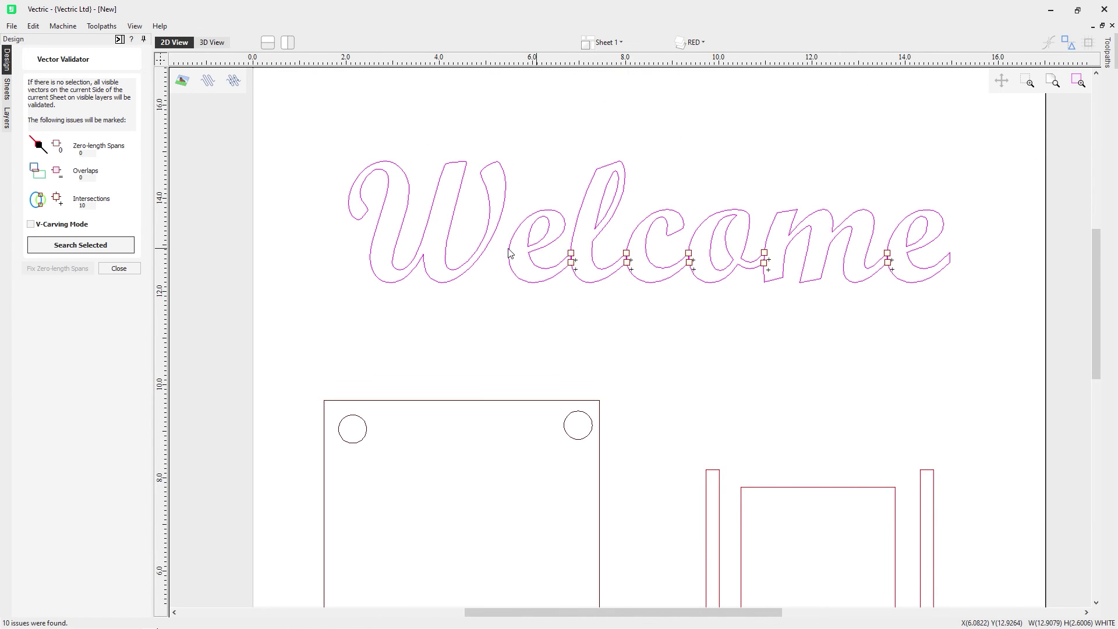
- Validate the Welcome text again with V-Carving Mode enabled and close the Vector Validator
left_click(72, 227)
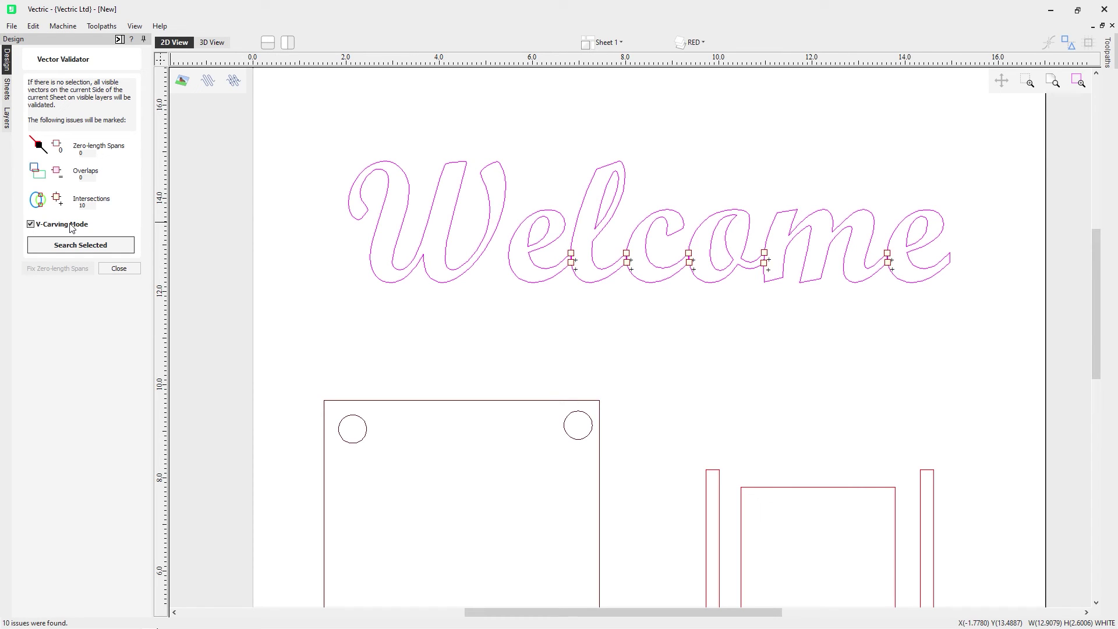
left_click(94, 254)
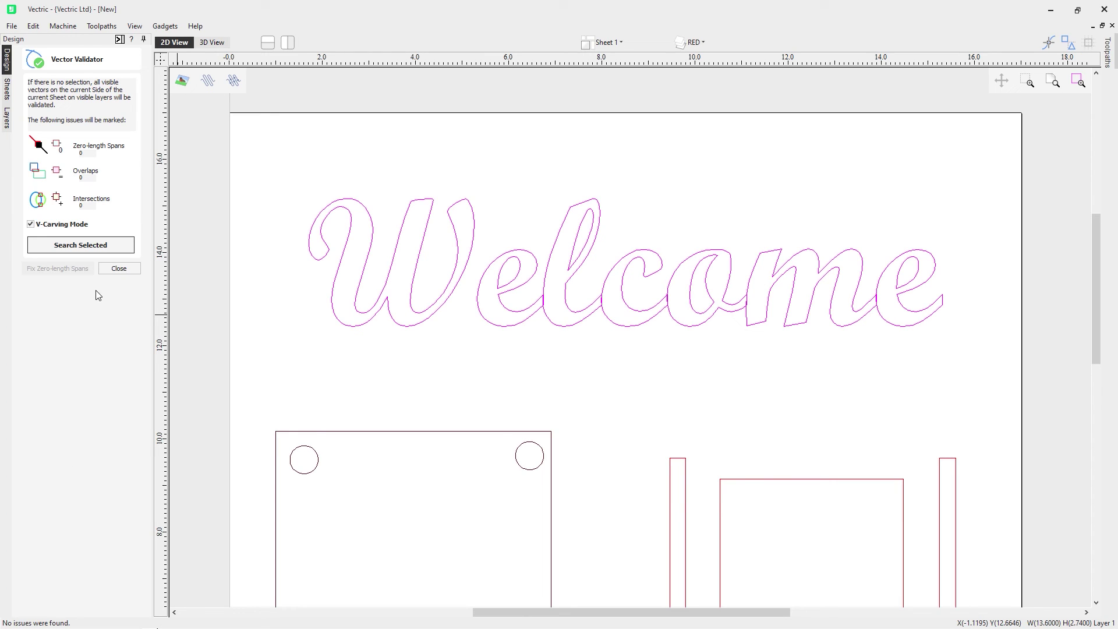
left_click(119, 268)
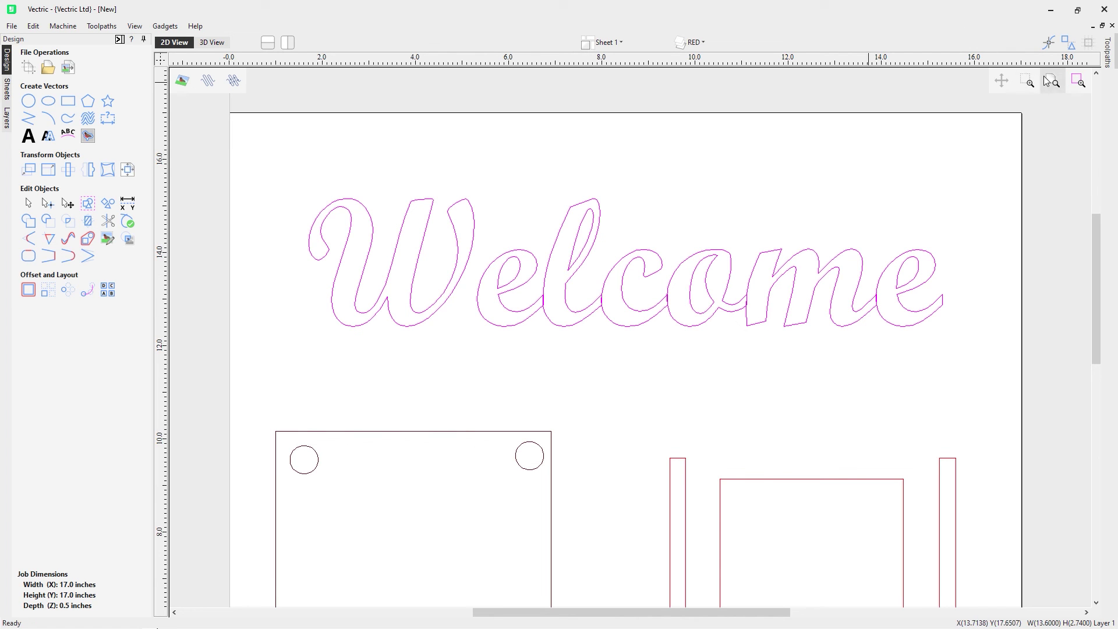
- Import the vectors from the Zero Span Example file and hide the DEFAULT layer
left_click(1029, 79)
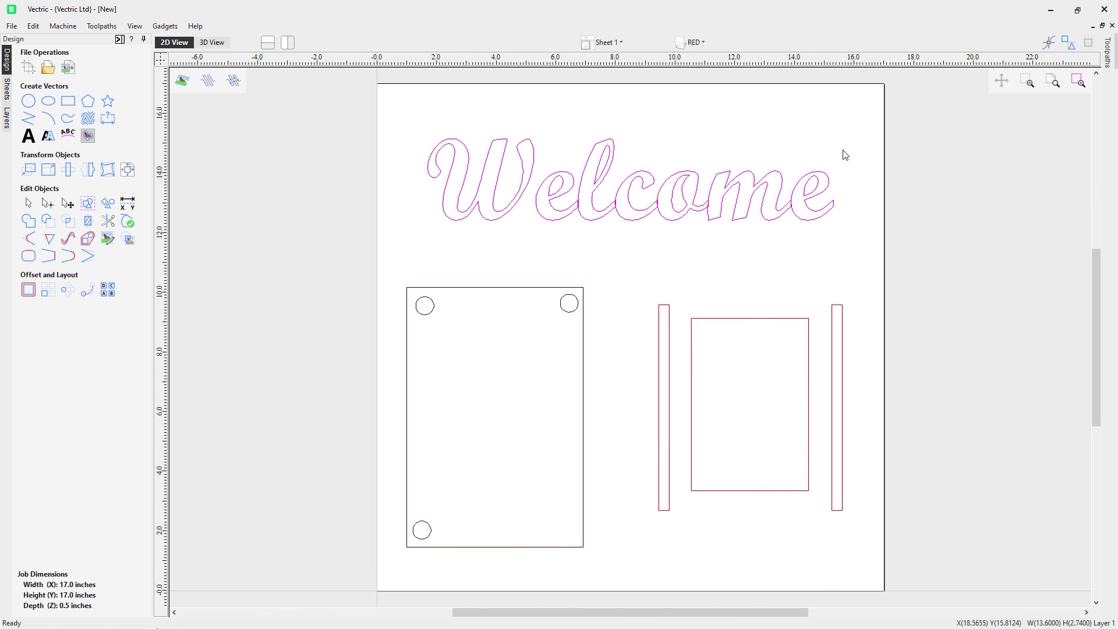
left_click(70, 70)
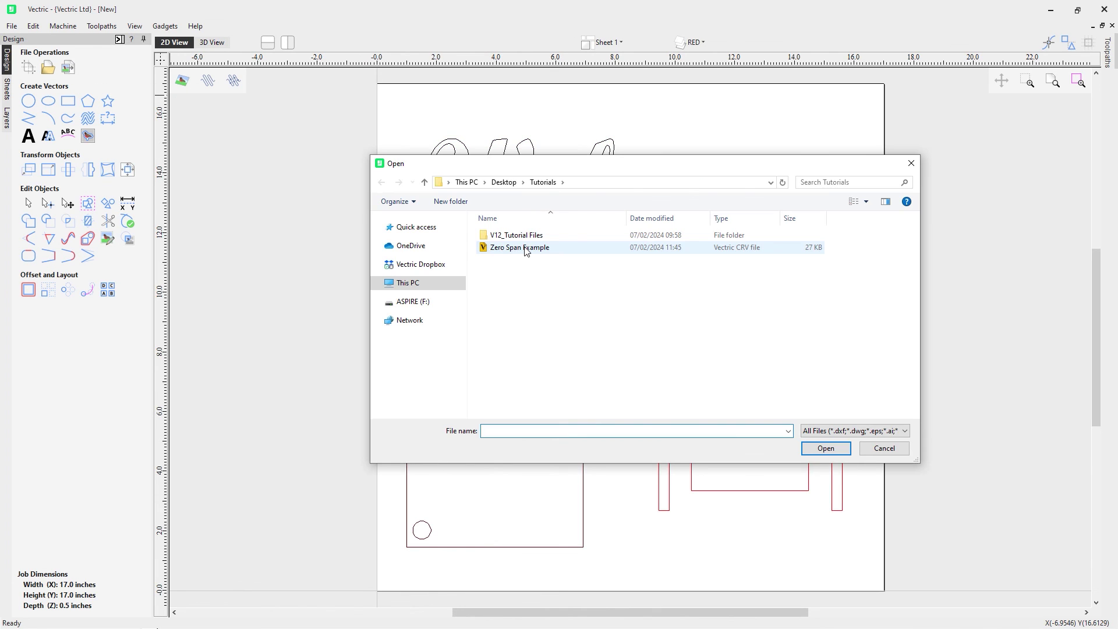
double_click(524, 248)
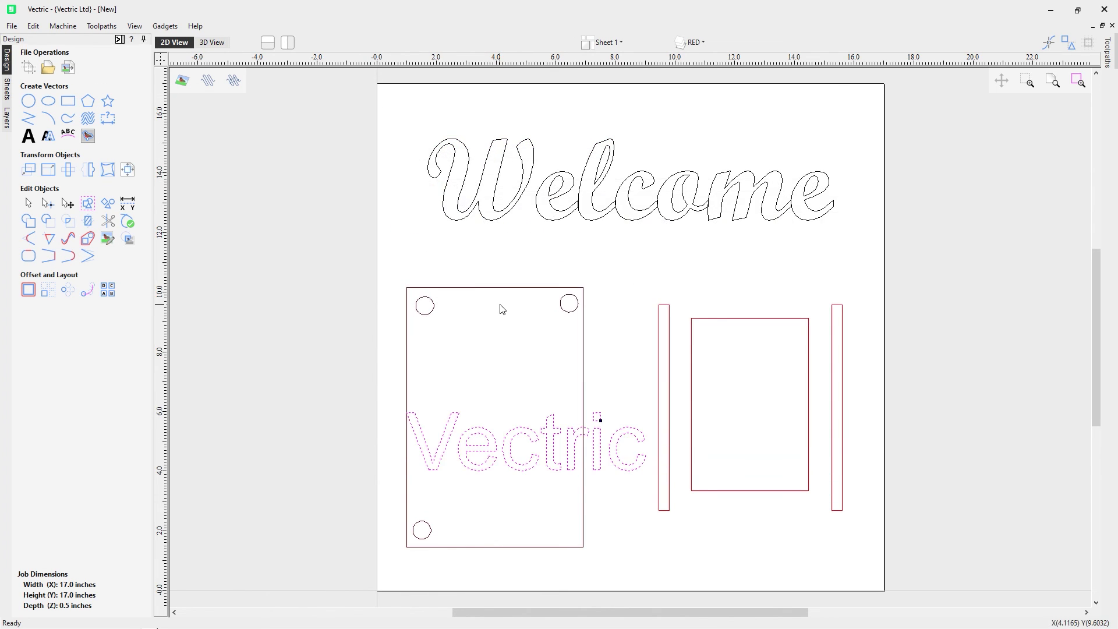
left_click(695, 42)
left_click(698, 92)
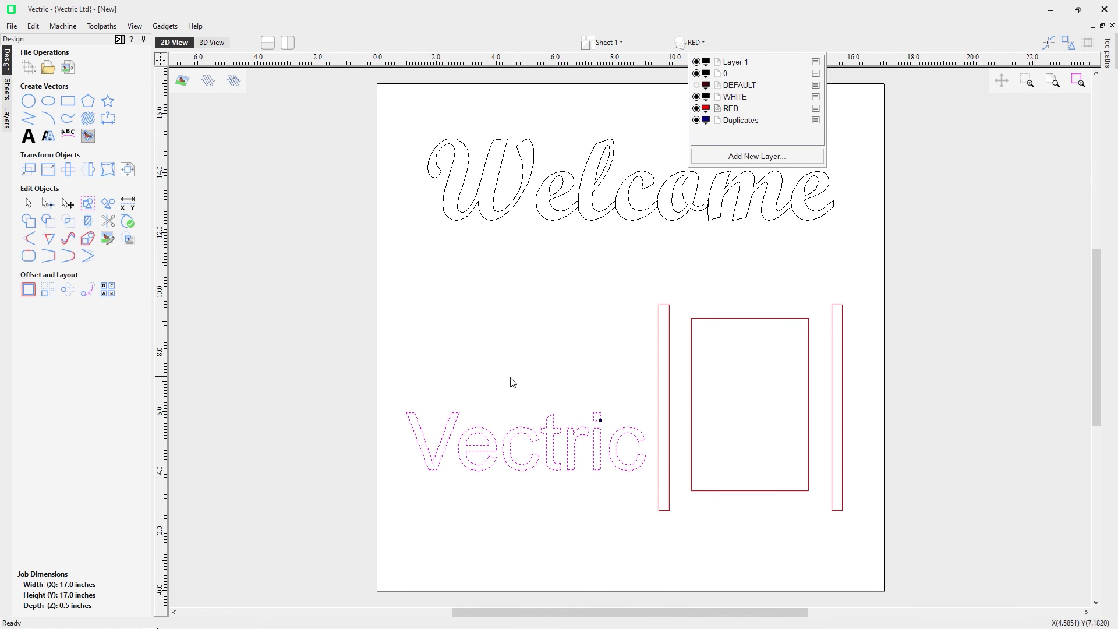
left_click(512, 382)
- Run the Vector Validator on the selected Vectric text to check for zero-length spans, and close the validator
left_click_drag(371, 369, 647, 510)
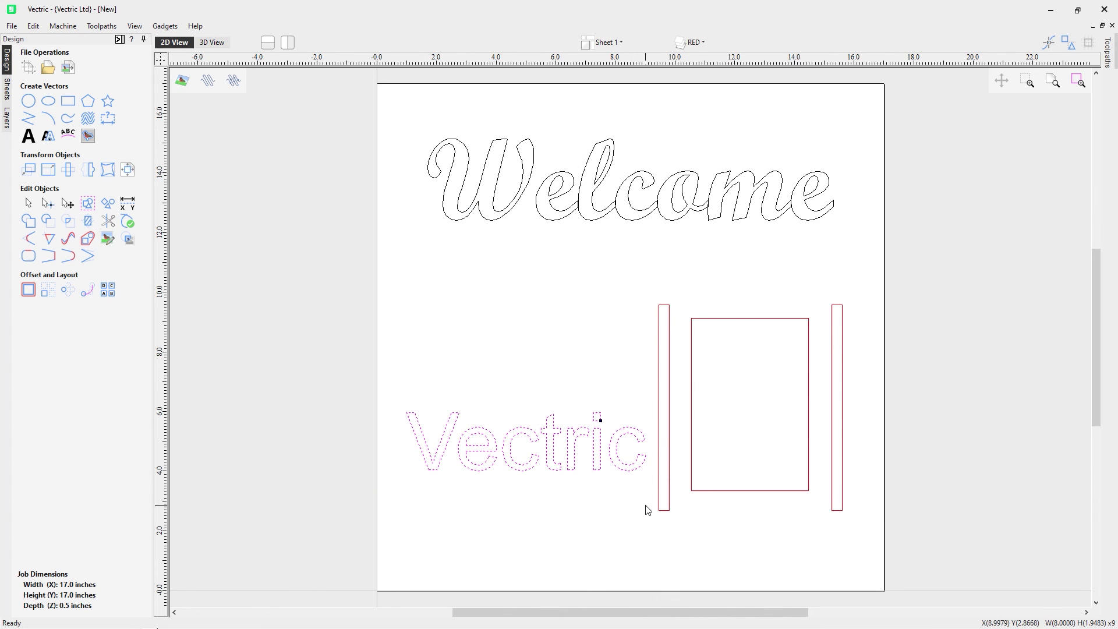
left_click(127, 222)
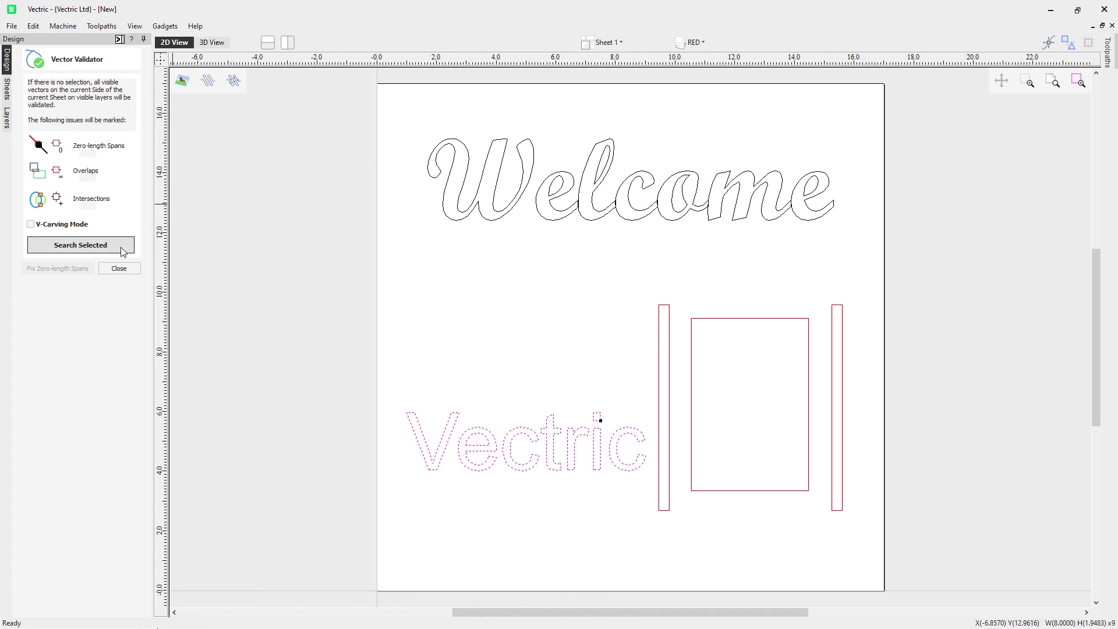
left_click(123, 250)
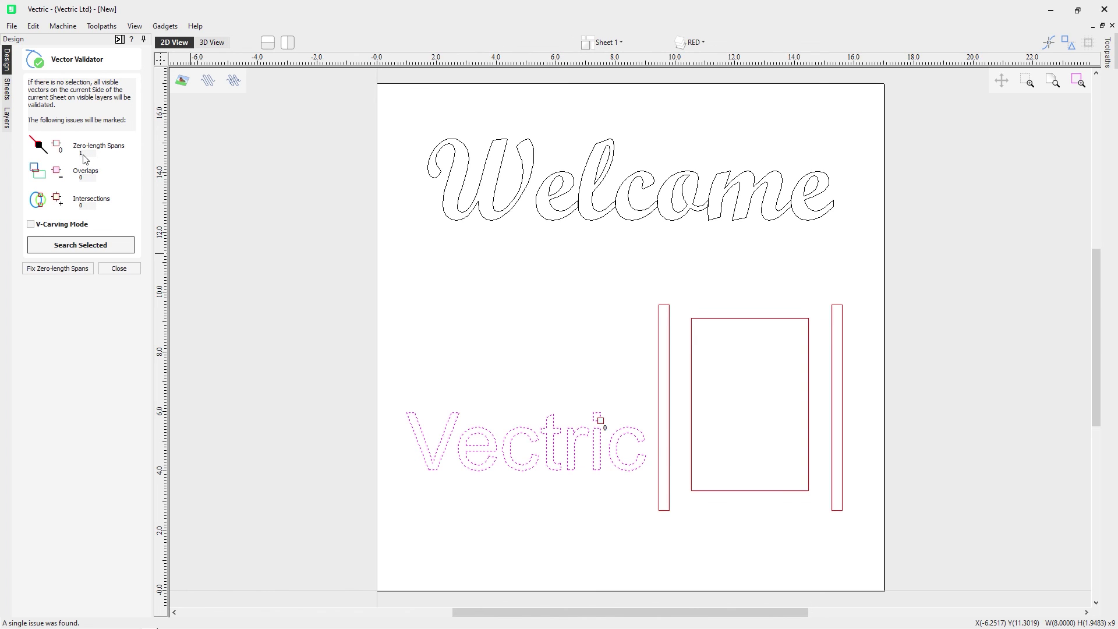
left_click(127, 273)
- Open the square dot of the letter i in Vectric for node editing to examine its lower-right corner
scroll(612, 421, "up", 6)
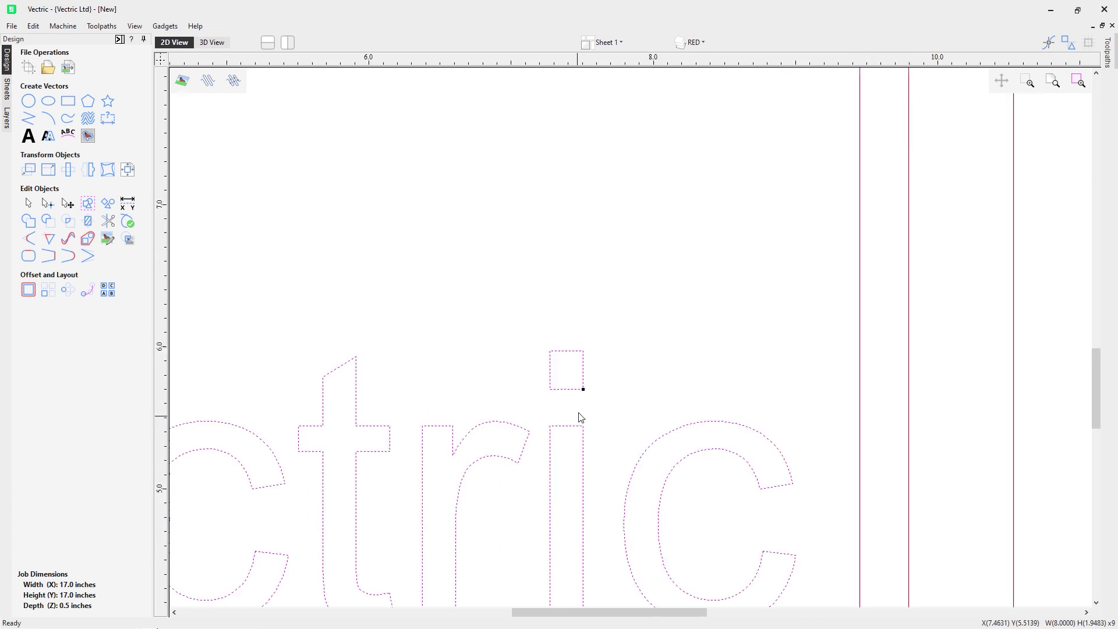
scroll(580, 418, "up", 7)
left_click(577, 379)
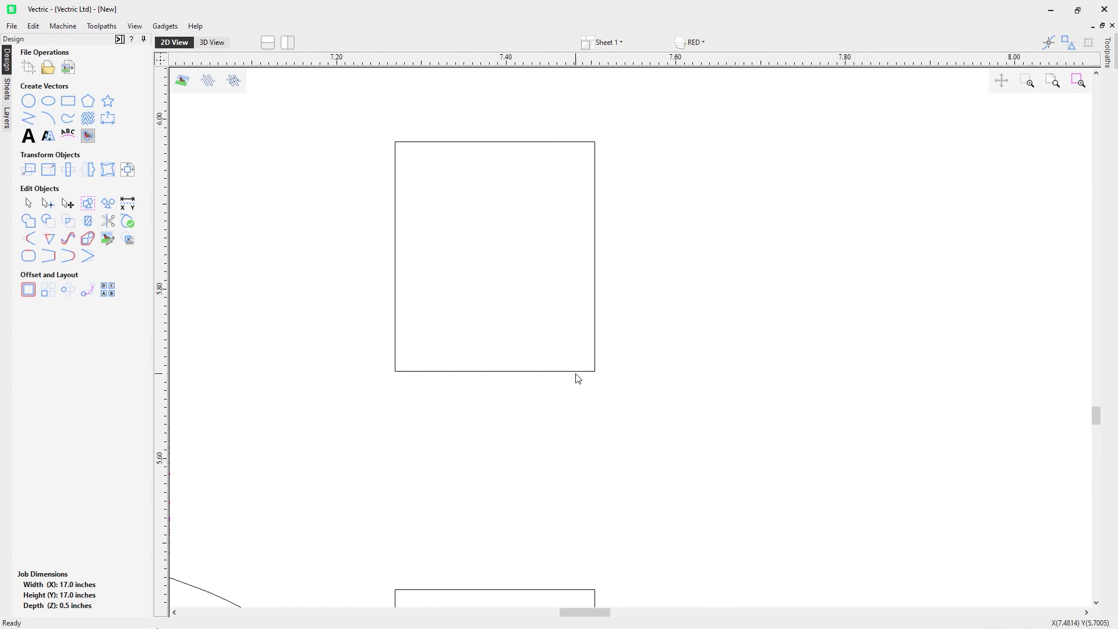
left_click(575, 372)
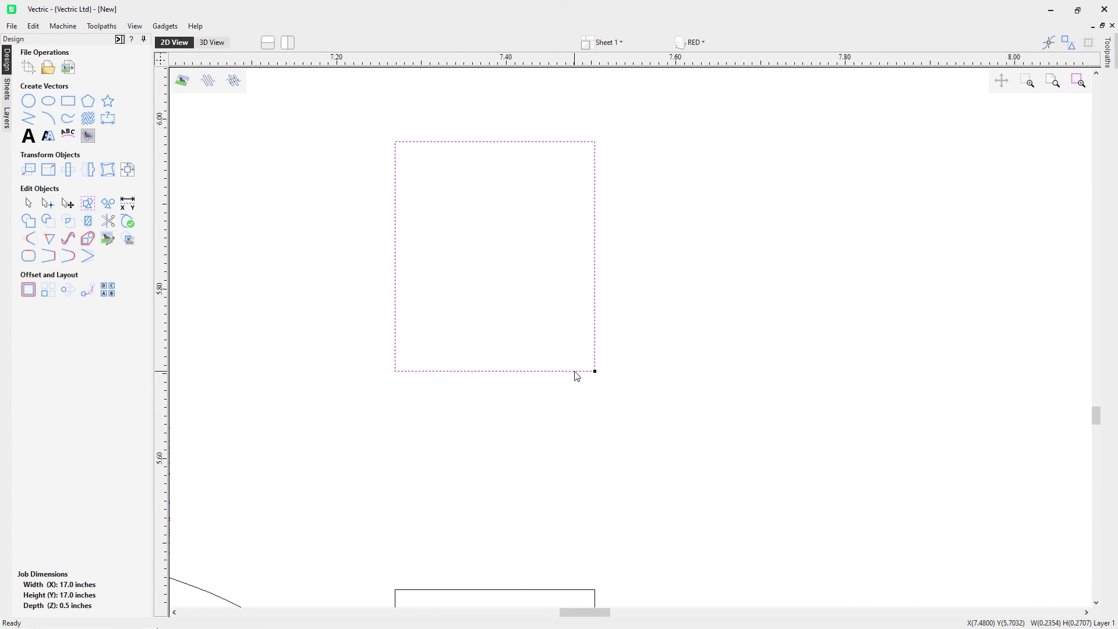
double_click(576, 376)
scroll(594, 371, "up", 3)
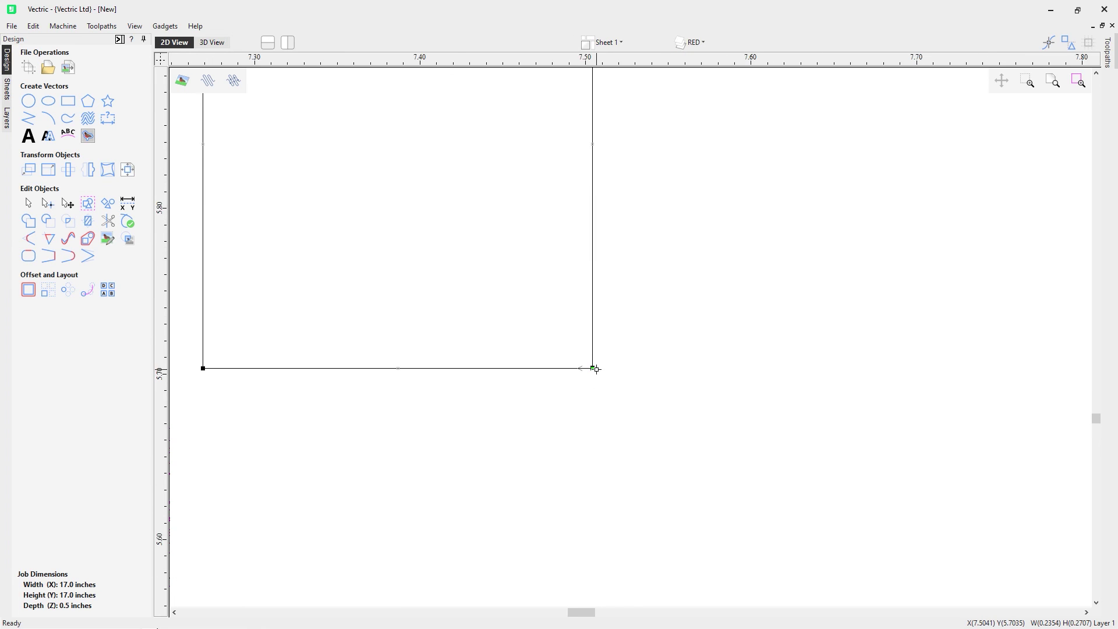
- Try moving the start node at the dot's lower-right corner slightly downward to reveal the coincident node, and undo the move
left_click_drag(592, 368, 592, 381)
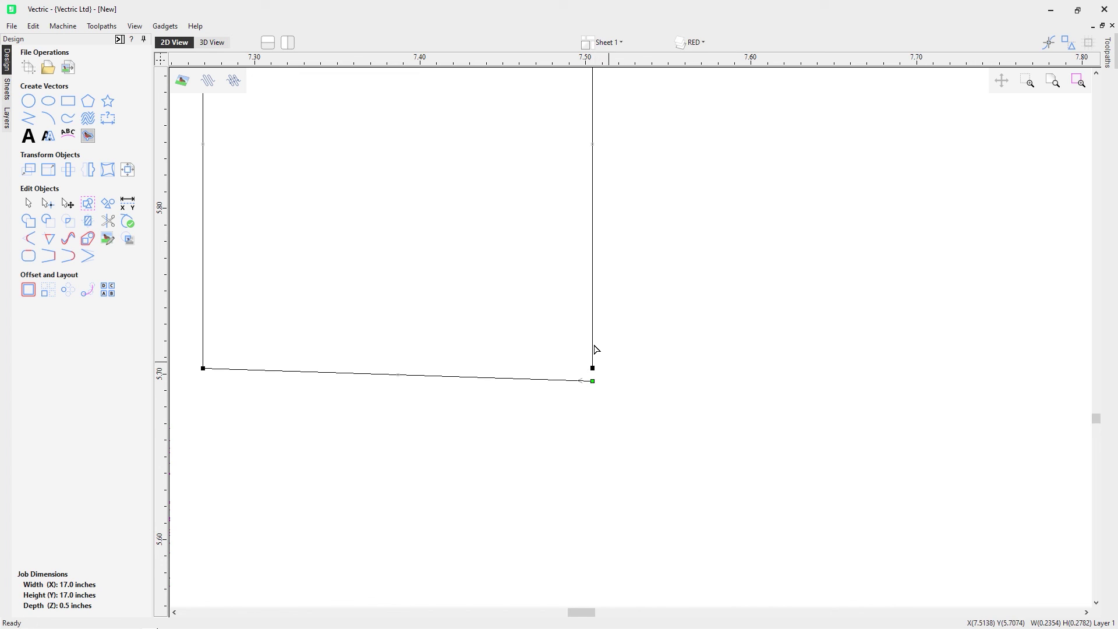
key("ctrl+z")
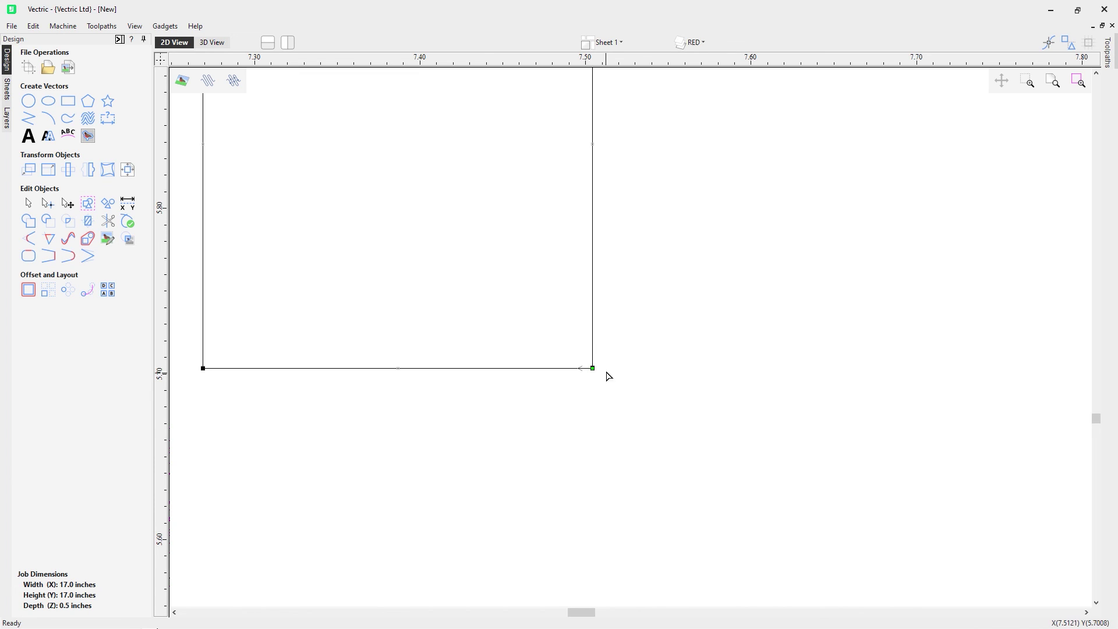
scroll(601, 362, "down", 3)
scroll(599, 362, "down", 8)
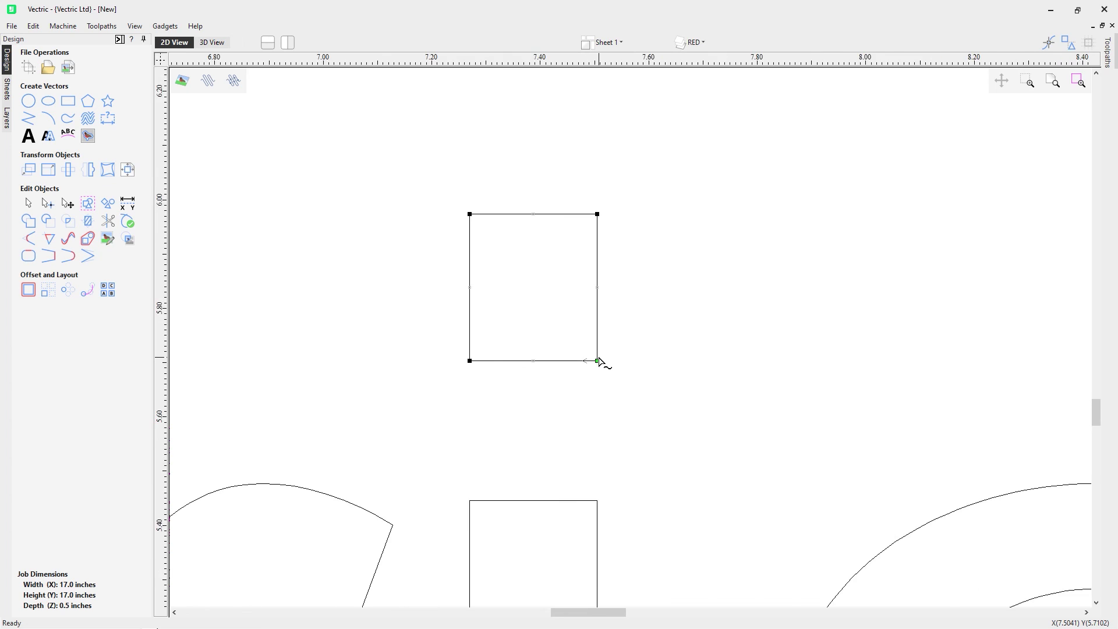
- Search the whole Vectric text with the Vector Validator, fix its zero-length spans, and search the selected text again
scroll(598, 357, "down", 1)
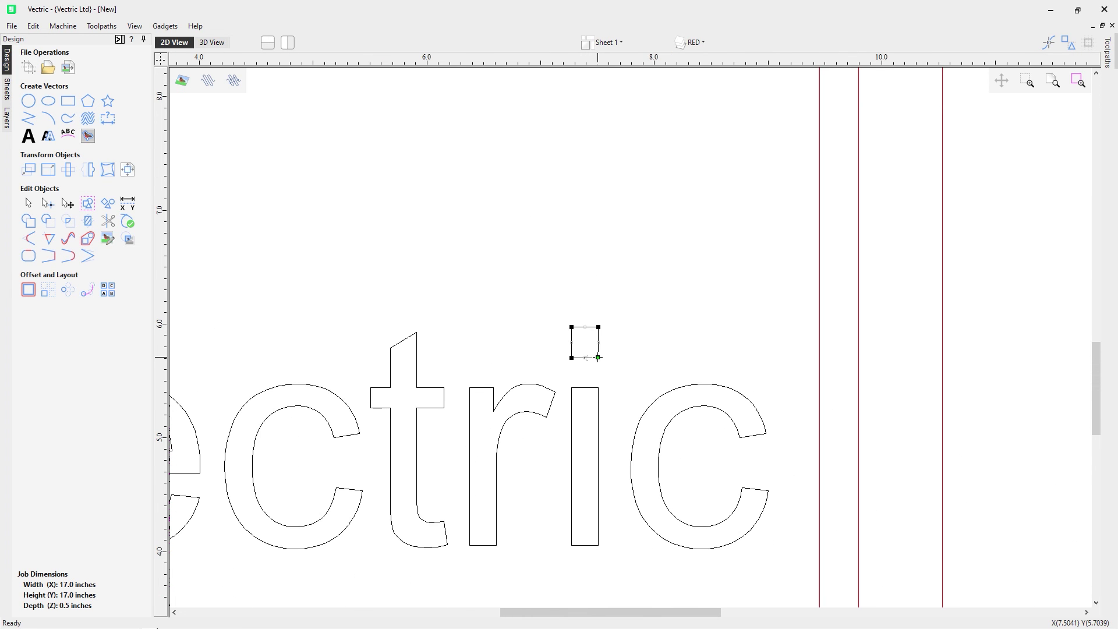
scroll(551, 340, "down", 3)
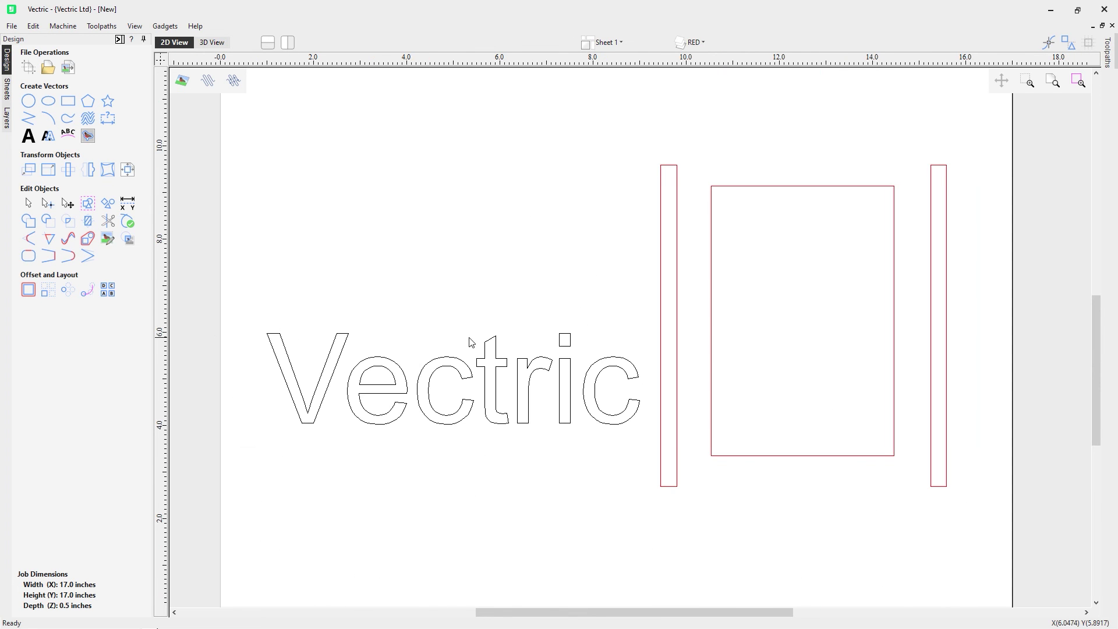
left_click_drag(241, 306, 648, 455)
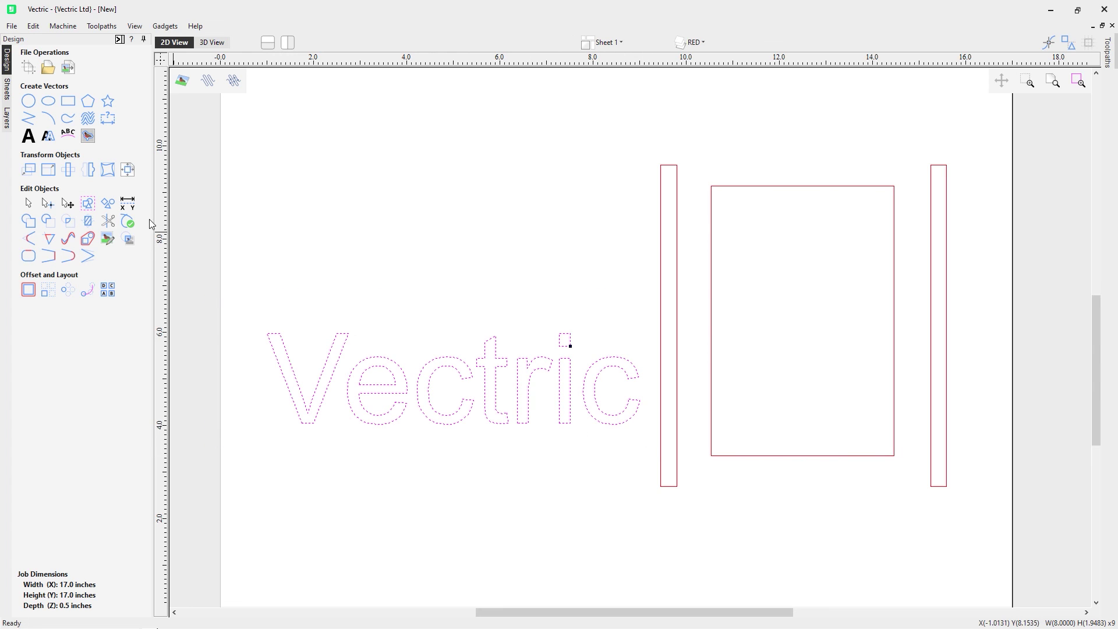
left_click(127, 220)
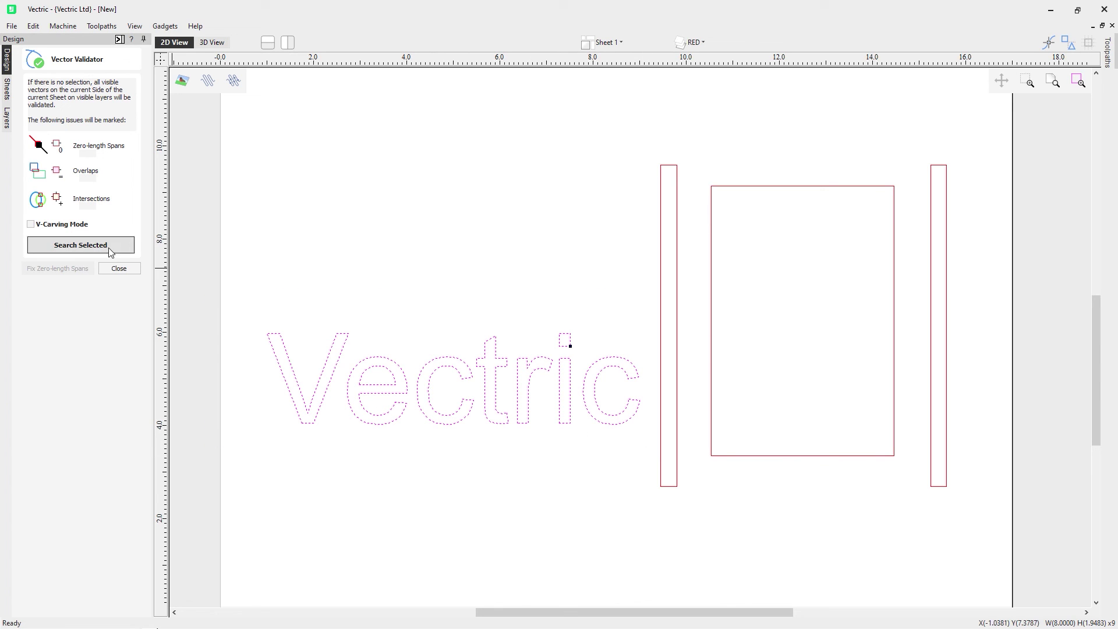
left_click(113, 252)
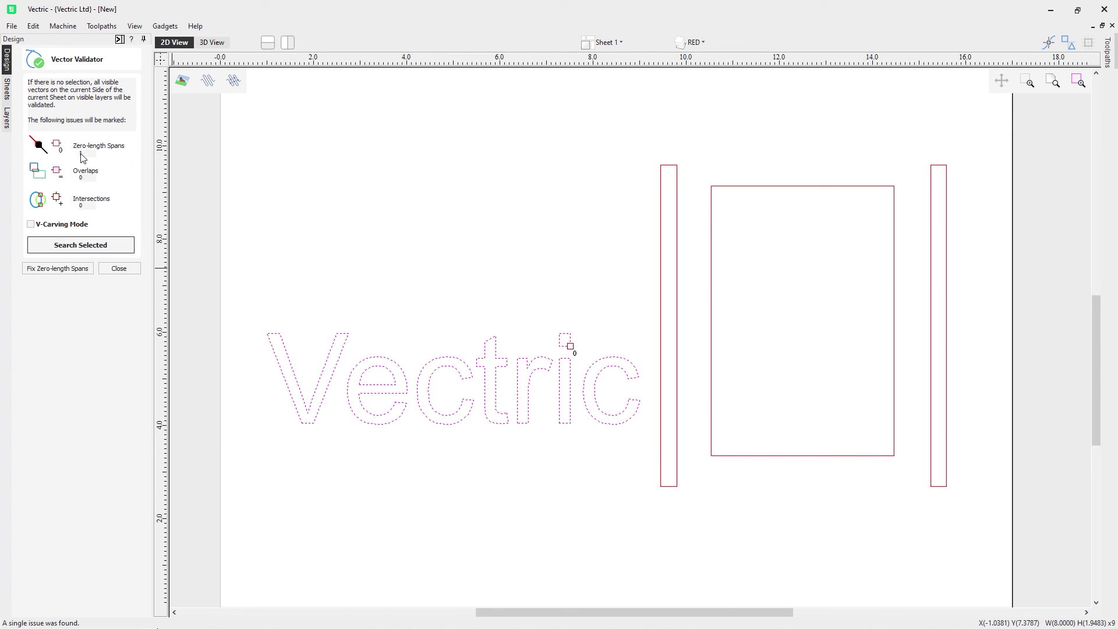
left_click(85, 269)
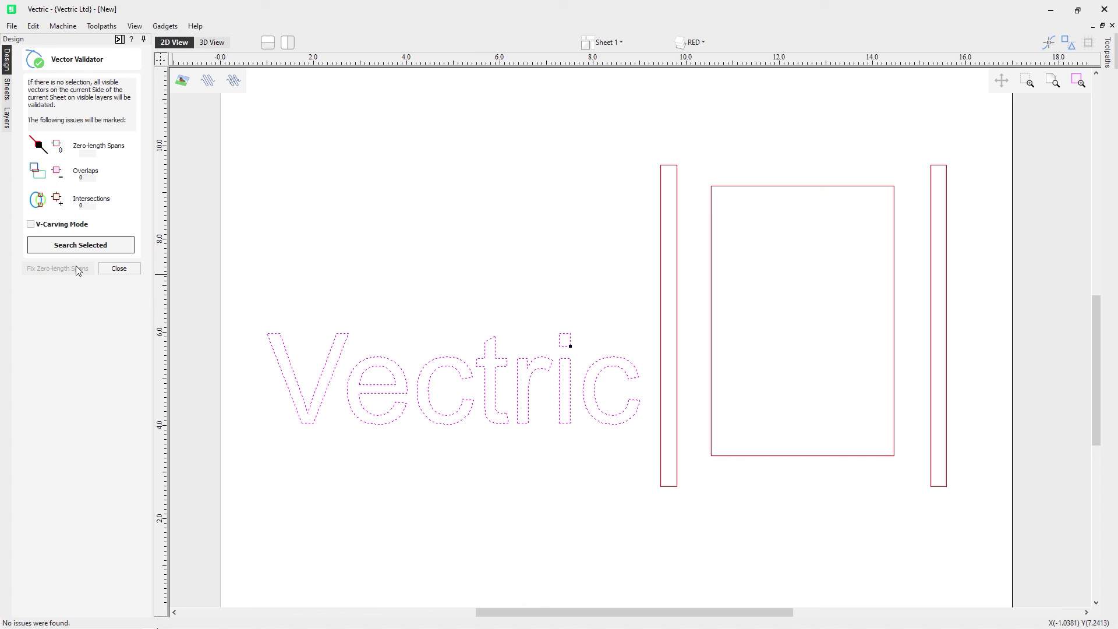
left_click(77, 248)
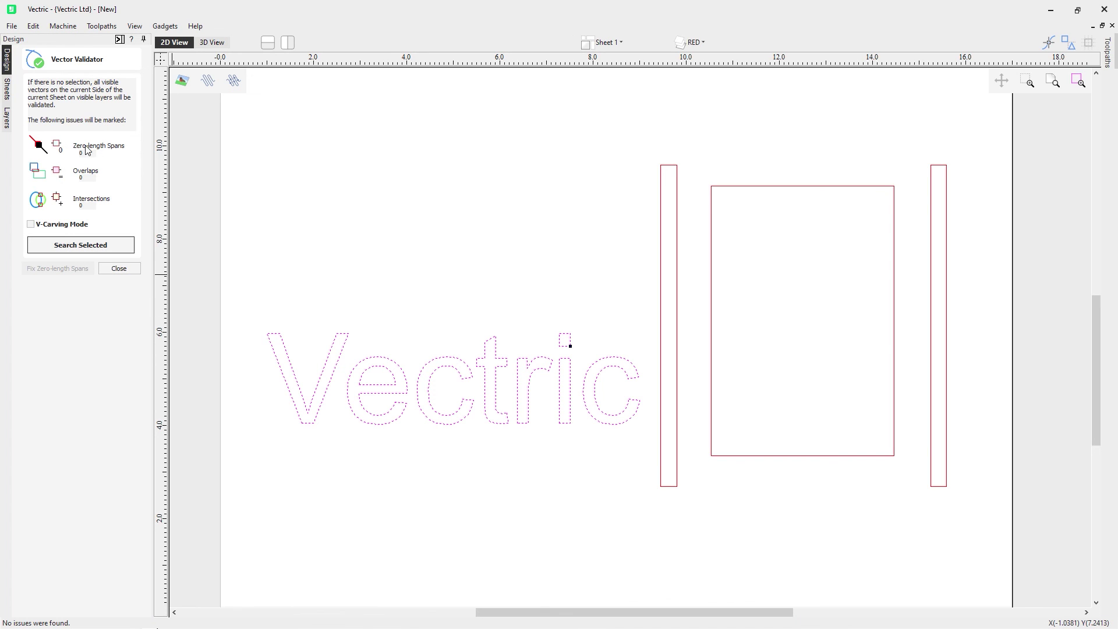